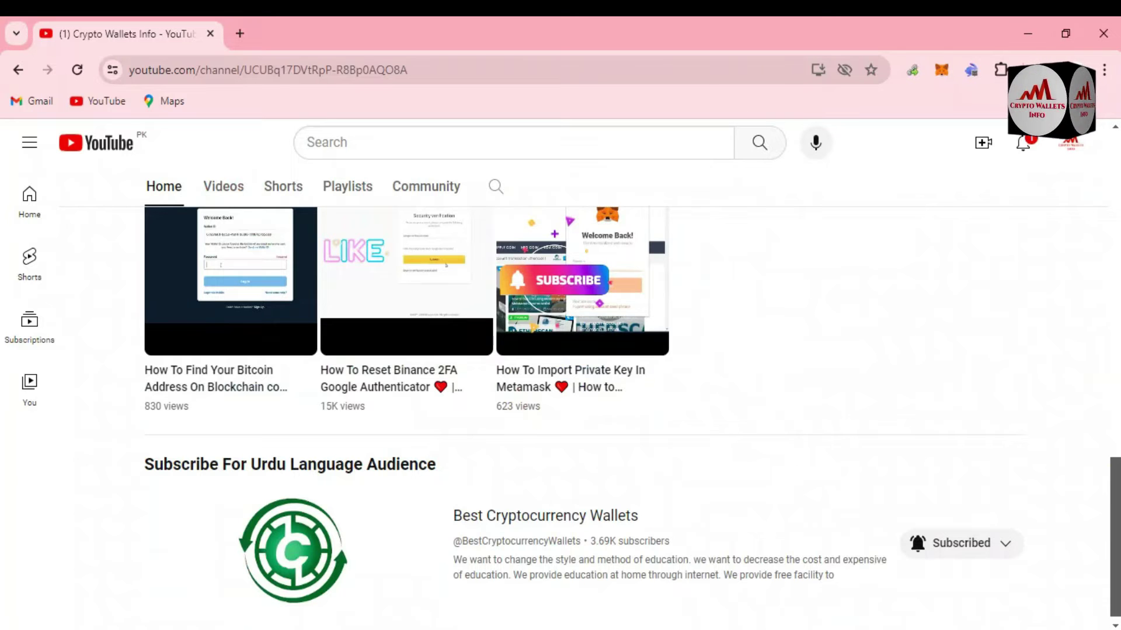
# Step: Browse the latest videos on the Crypto Wallets Info YouTube channel
pyautogui.scroll(15, 583, 374)
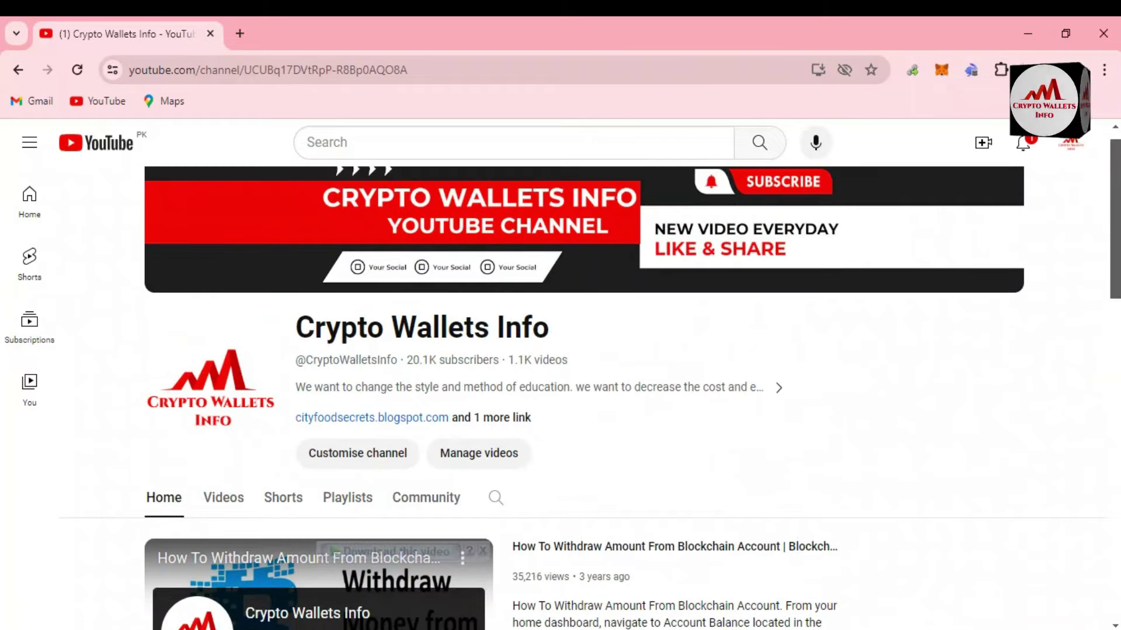
pyautogui.click(217, 496)
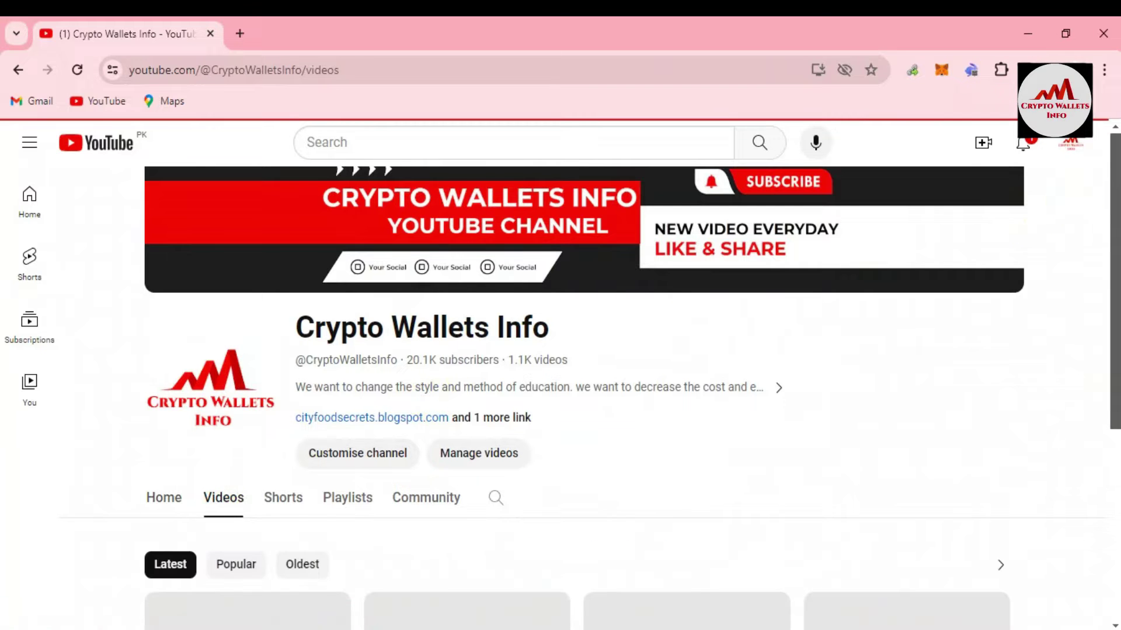
pyautogui.moveTo(1108, 170); pyautogui.dragTo(1115, 233)
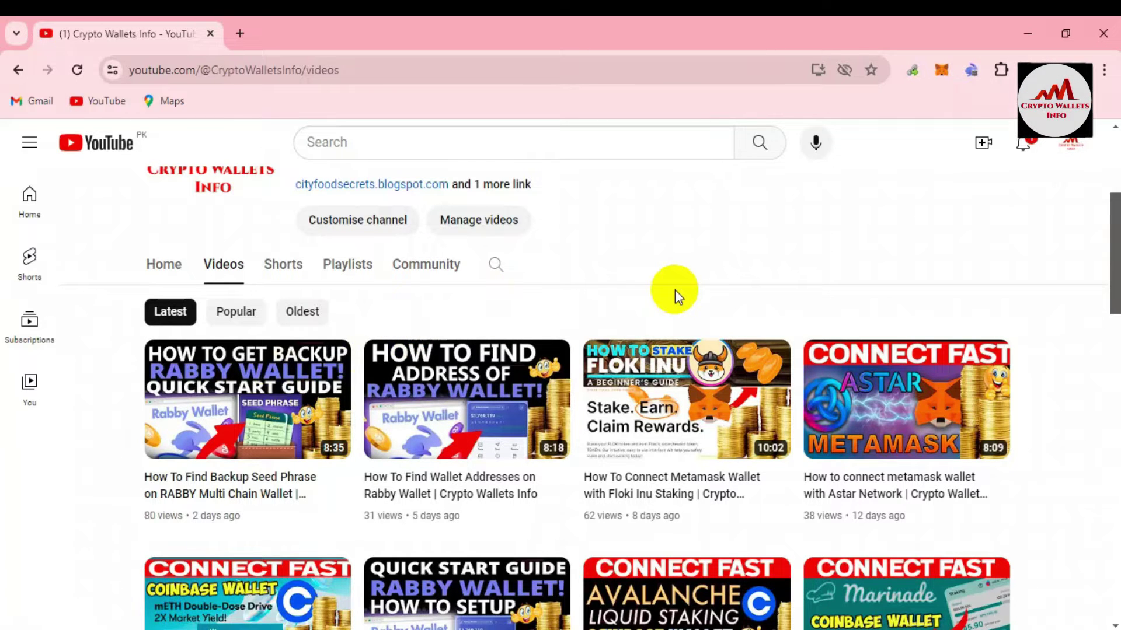
pyautogui.scroll(5, 1112, 237)
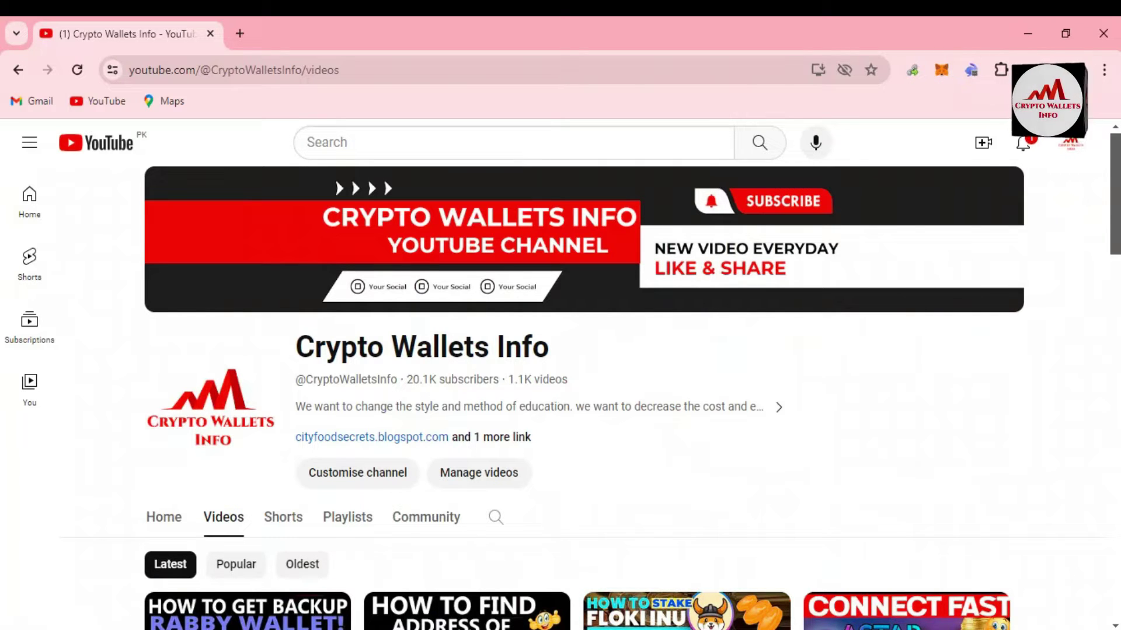
pyautogui.click(963, 183)
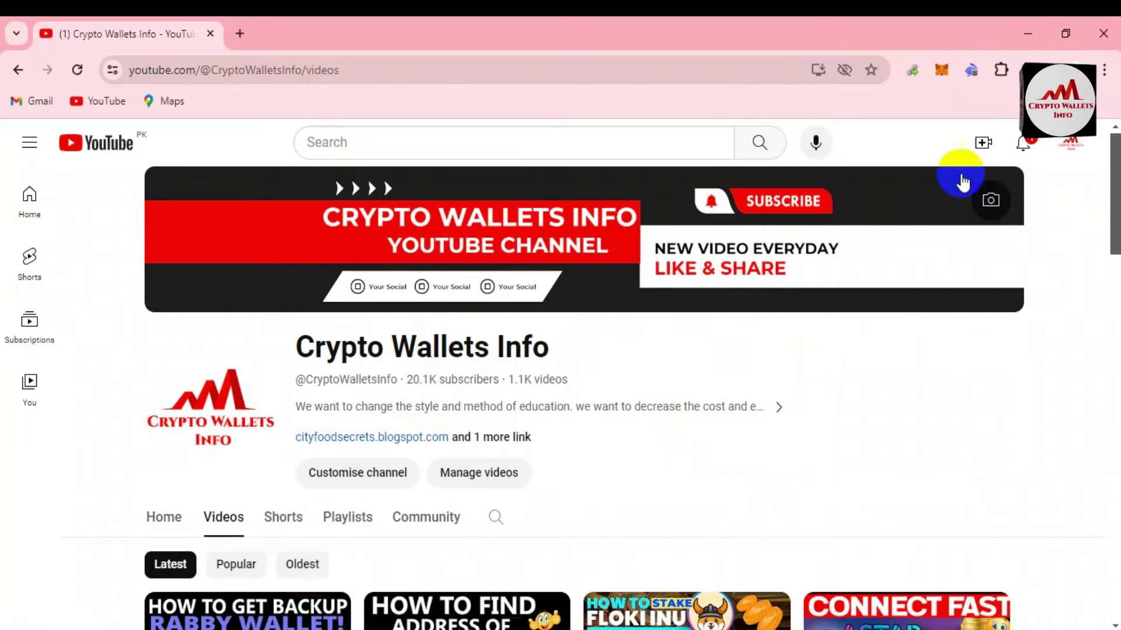
# Step: Open the Rabby Wallet extension and review its current address list and the options for adding an address
pyautogui.click(968, 70)
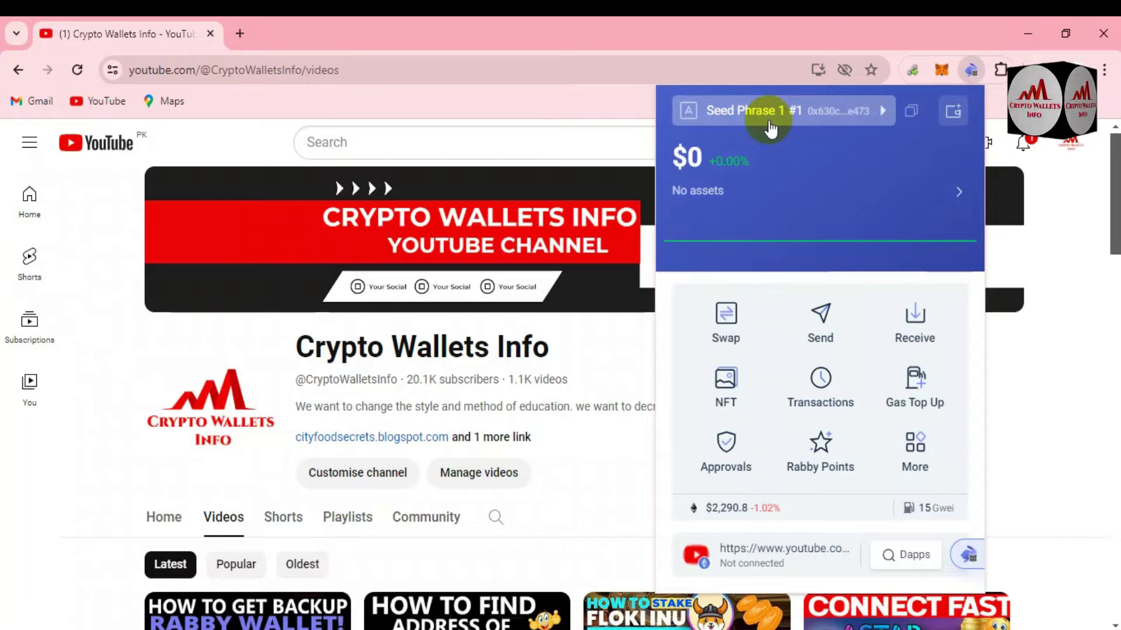
pyautogui.click(883, 112)
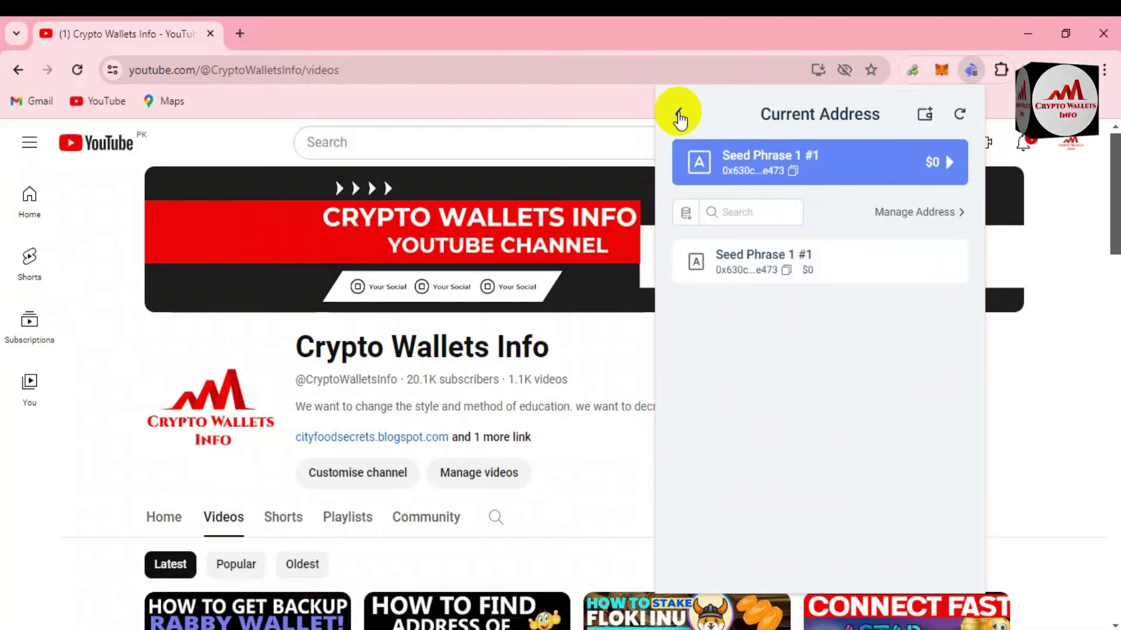
pyautogui.click(926, 116)
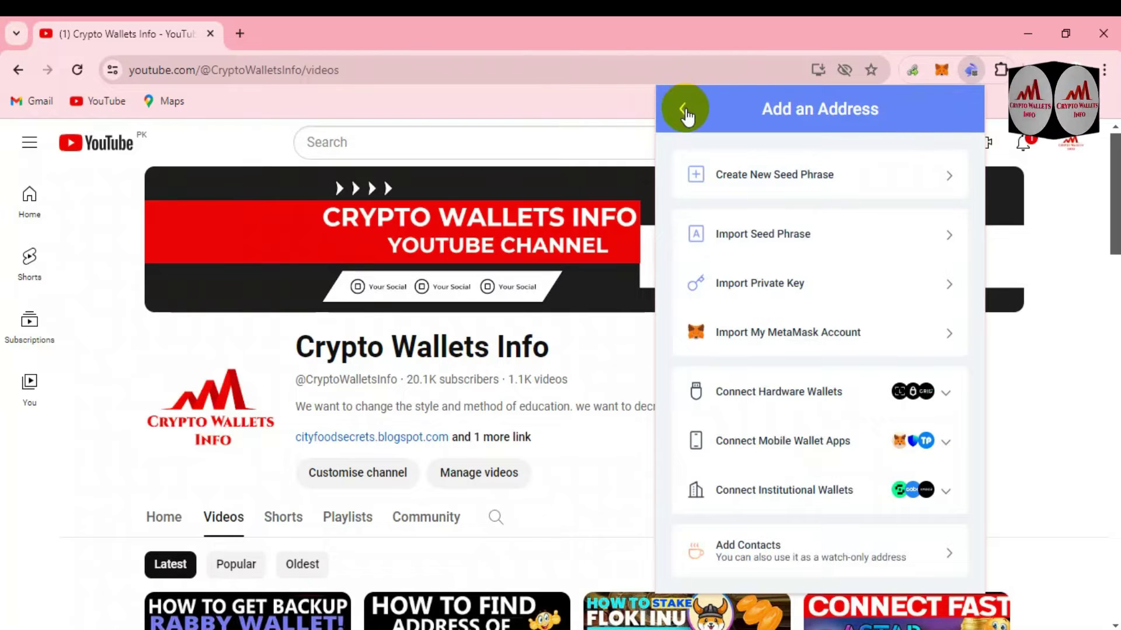
pyautogui.click(685, 105)
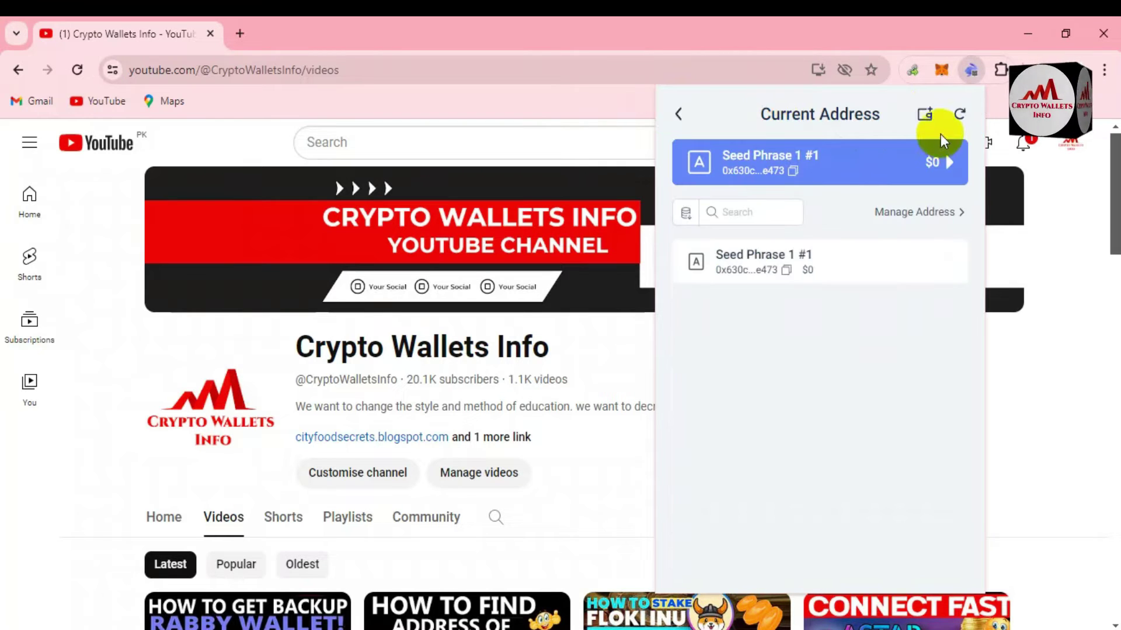
pyautogui.click(678, 114)
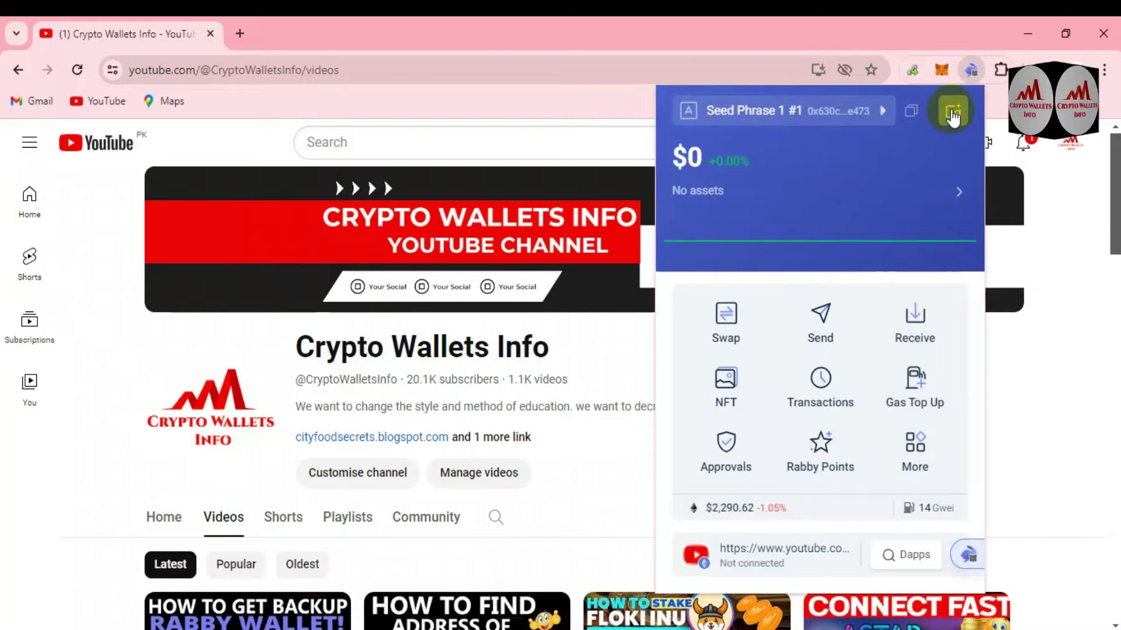
# Step: Start adding an address with a new seed phrase, read the security tips and reveal the phrase
pyautogui.click(952, 114)
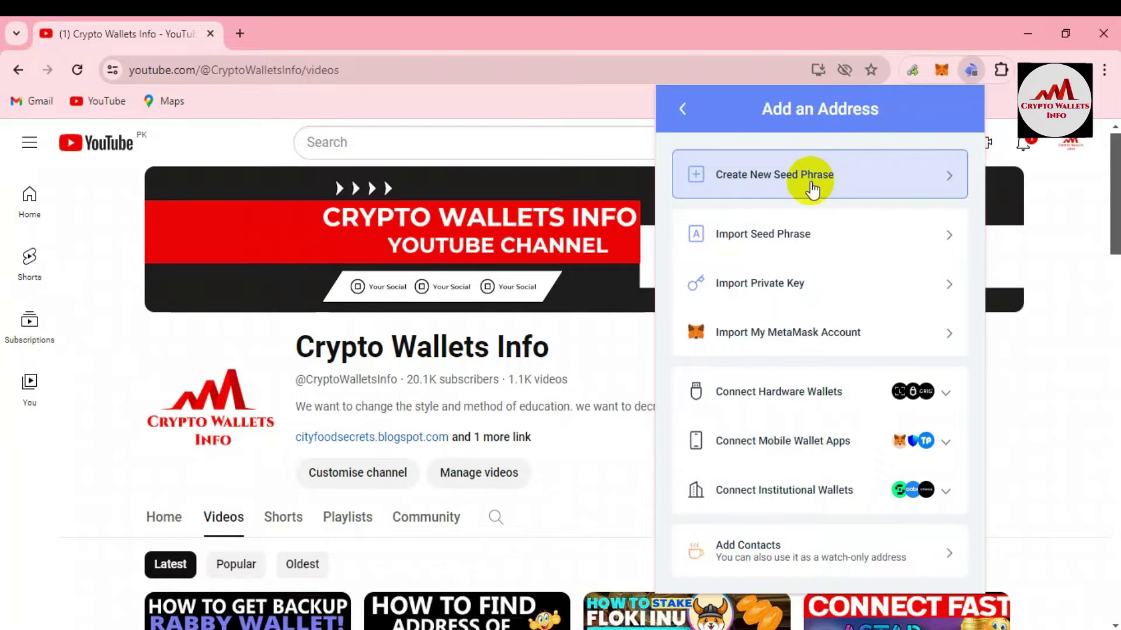
pyautogui.click(813, 186)
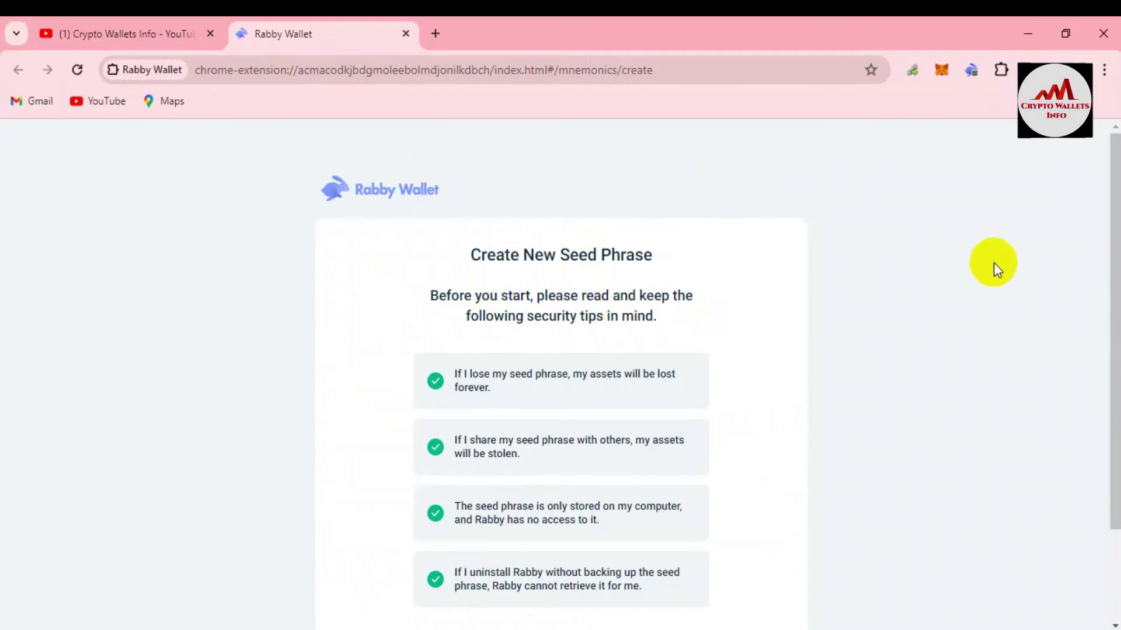
pyautogui.scroll(-2, 1103, 238)
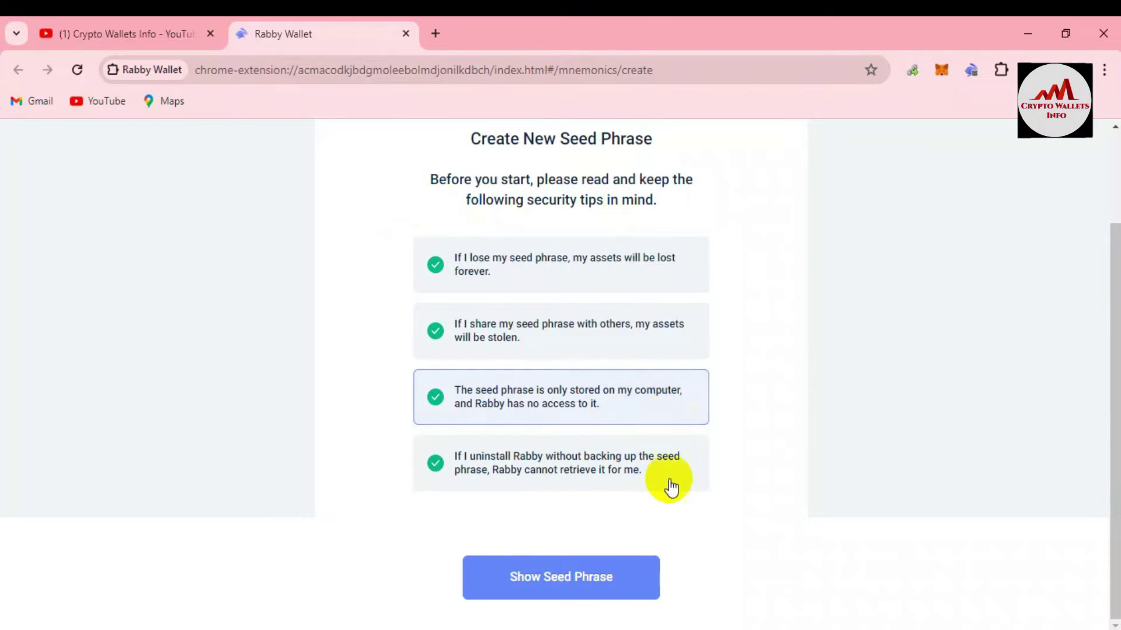
pyautogui.click(565, 580)
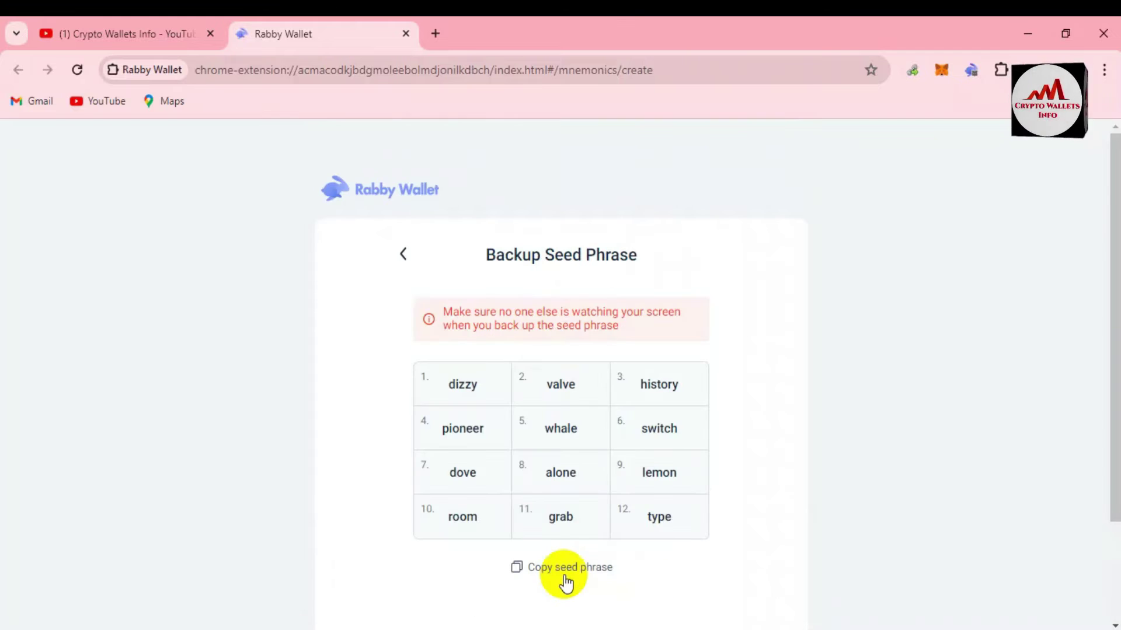
# Step: Copy the generated seed phrase and paste it into a new Notepad document as a backup
pyautogui.scroll(-3, 1101, 308)
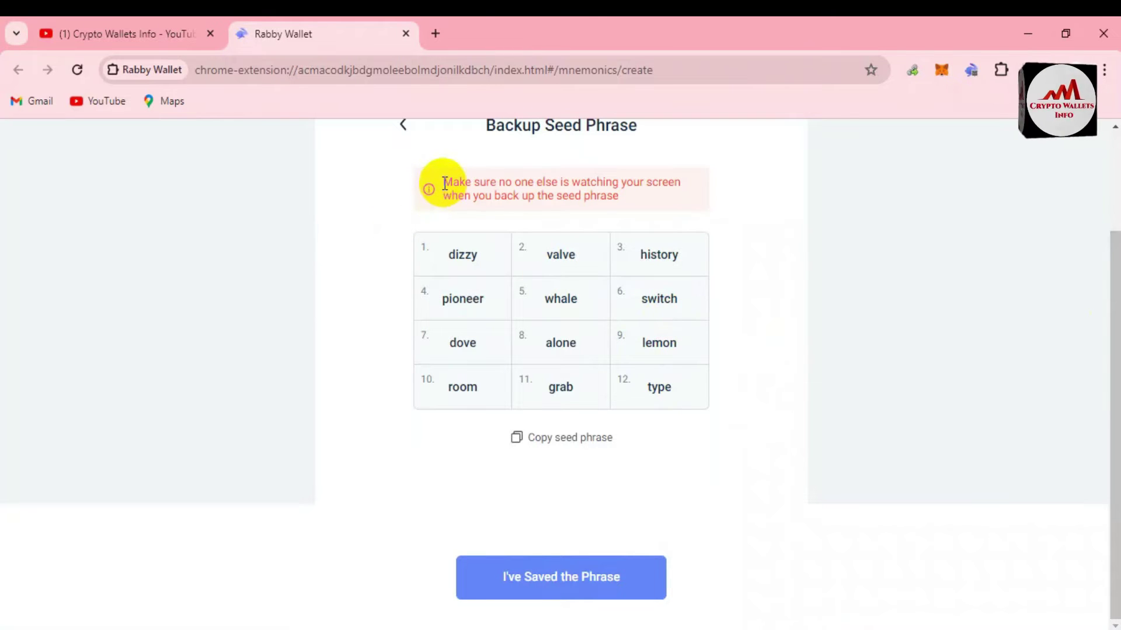
pyautogui.moveTo(444, 183); pyautogui.dragTo(632, 195)
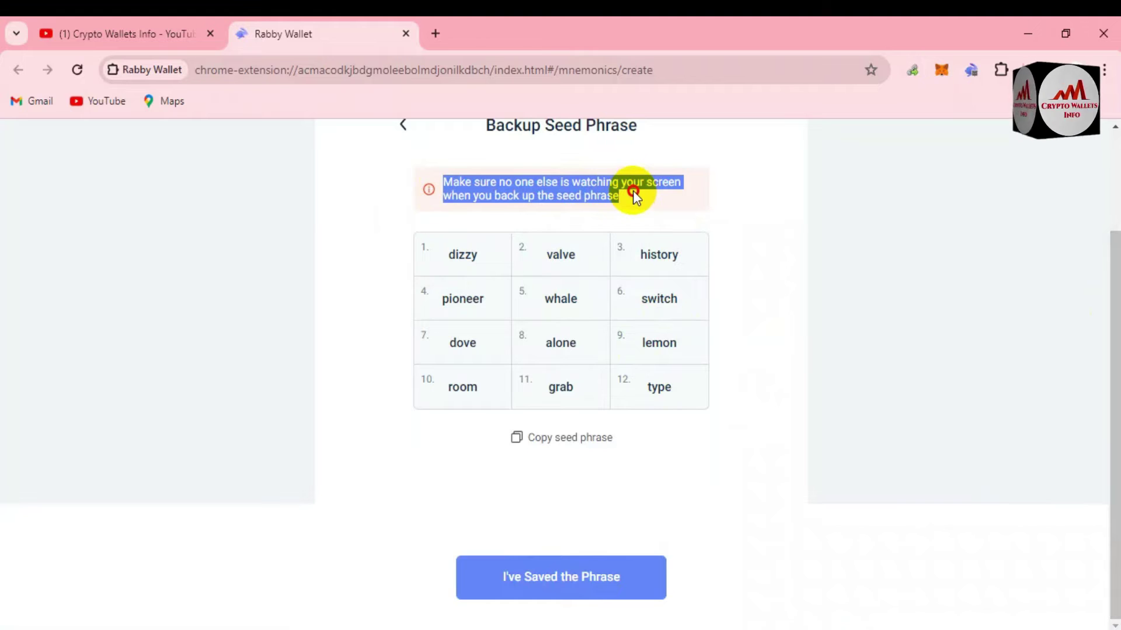
pyautogui.click(559, 441)
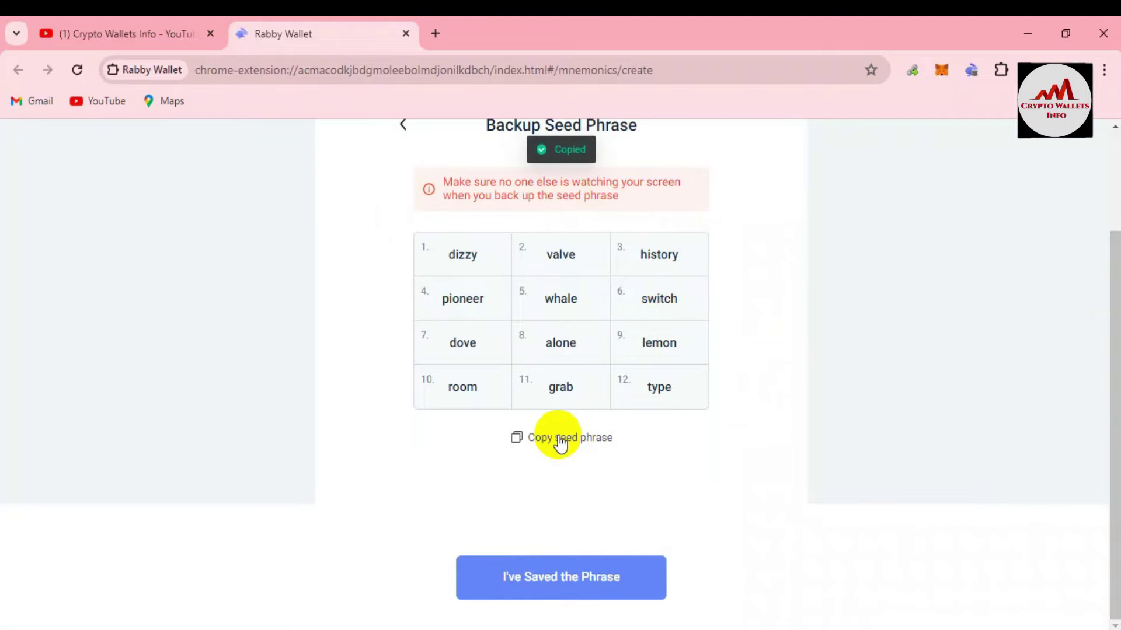
pyautogui.press('super')
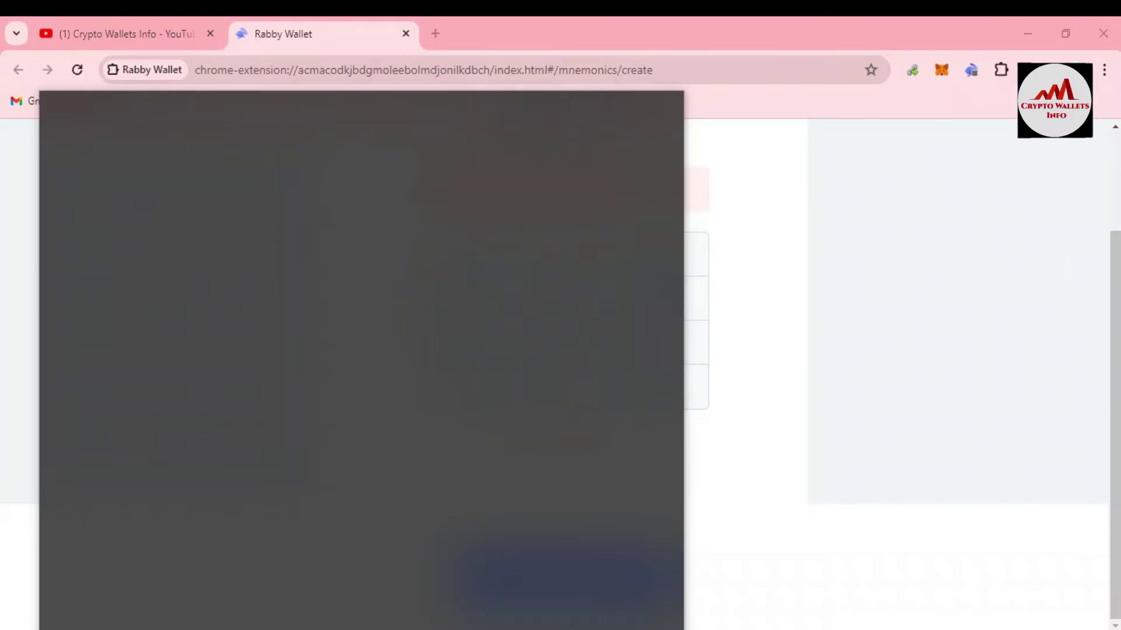
pyautogui.write('not')
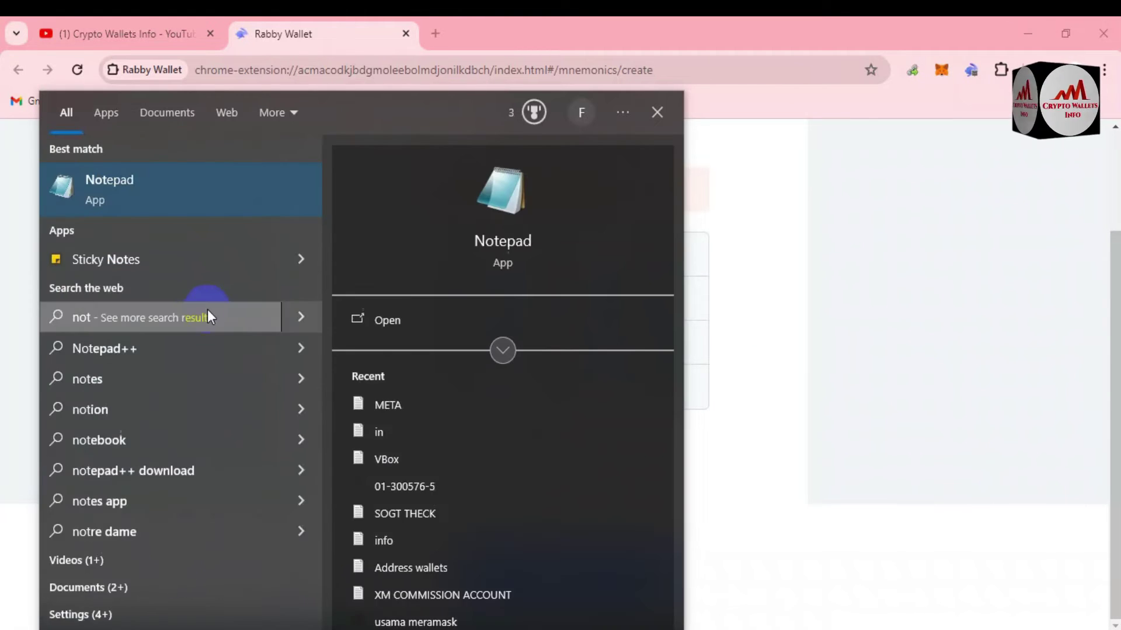
pyautogui.click(281, 176)
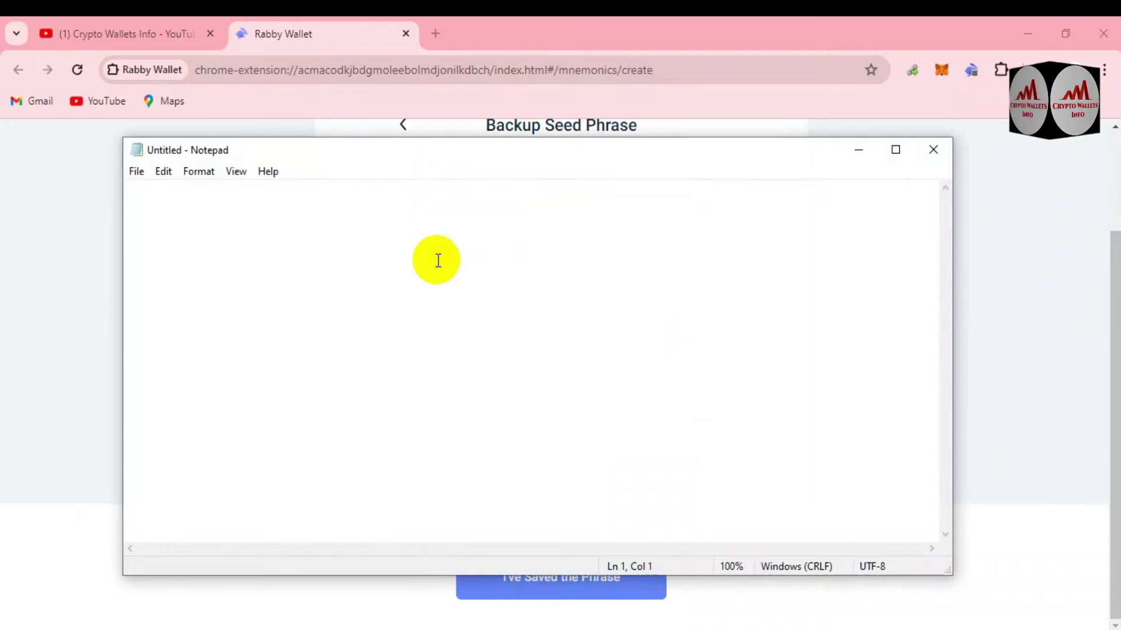
pyautogui.hotkey('ctrl', 'v')
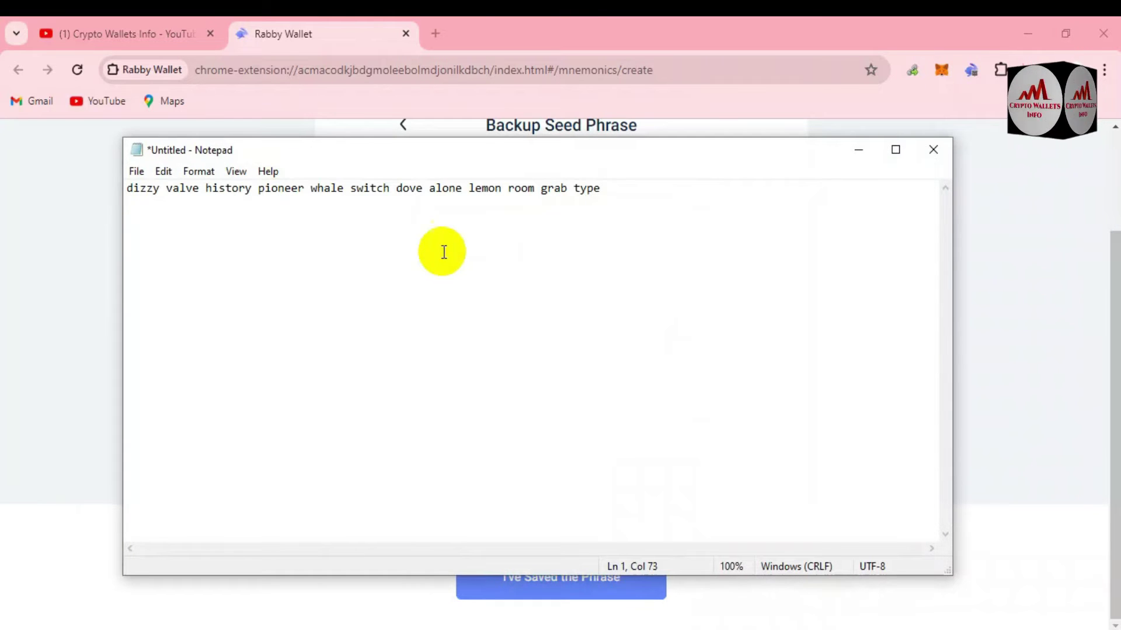
# Step: Move the Notepad window aside so that it no longer covers the seed phrase grid in the browser
pyautogui.moveTo(447, 149); pyautogui.dragTo(968, 233)
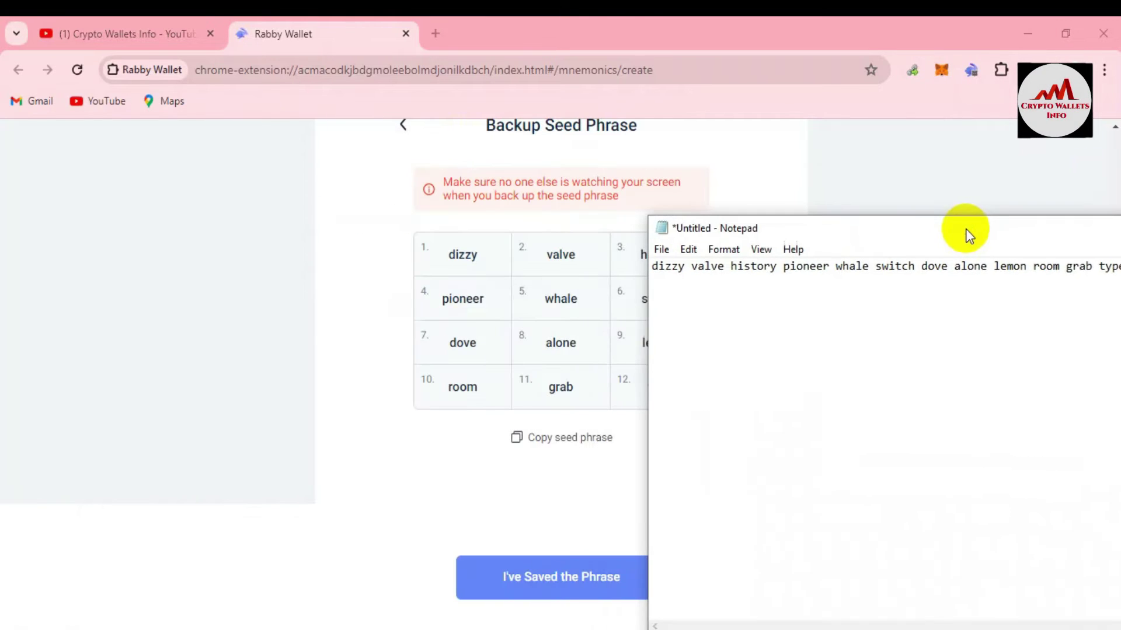
pyautogui.moveTo(898, 232); pyautogui.dragTo(964, 199)
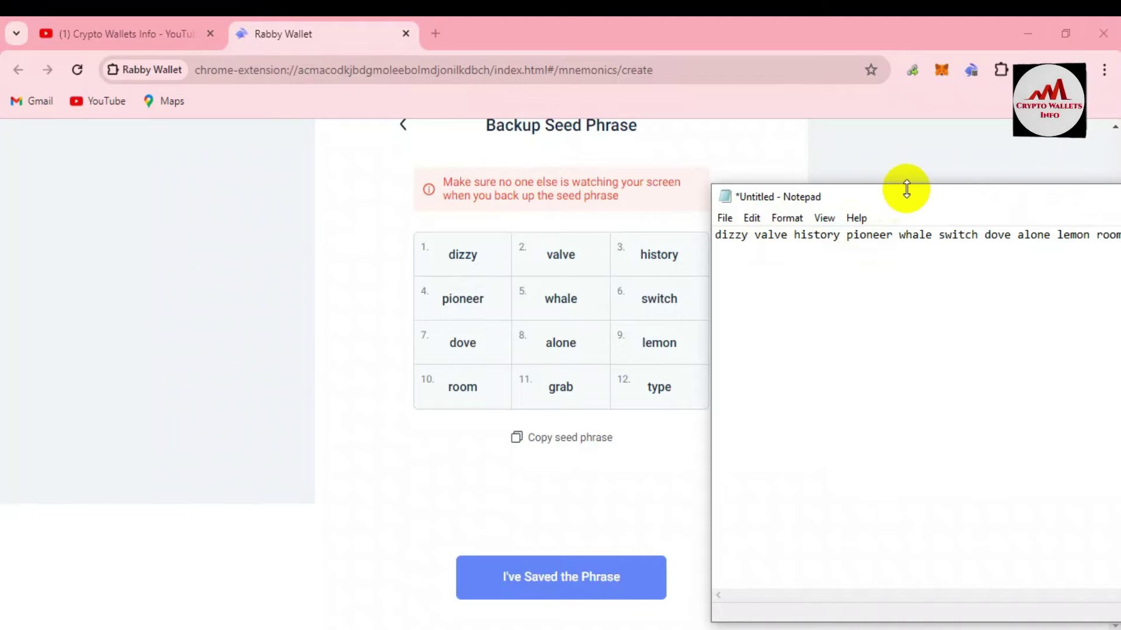
pyautogui.moveTo(913, 199); pyautogui.dragTo(926, 230)
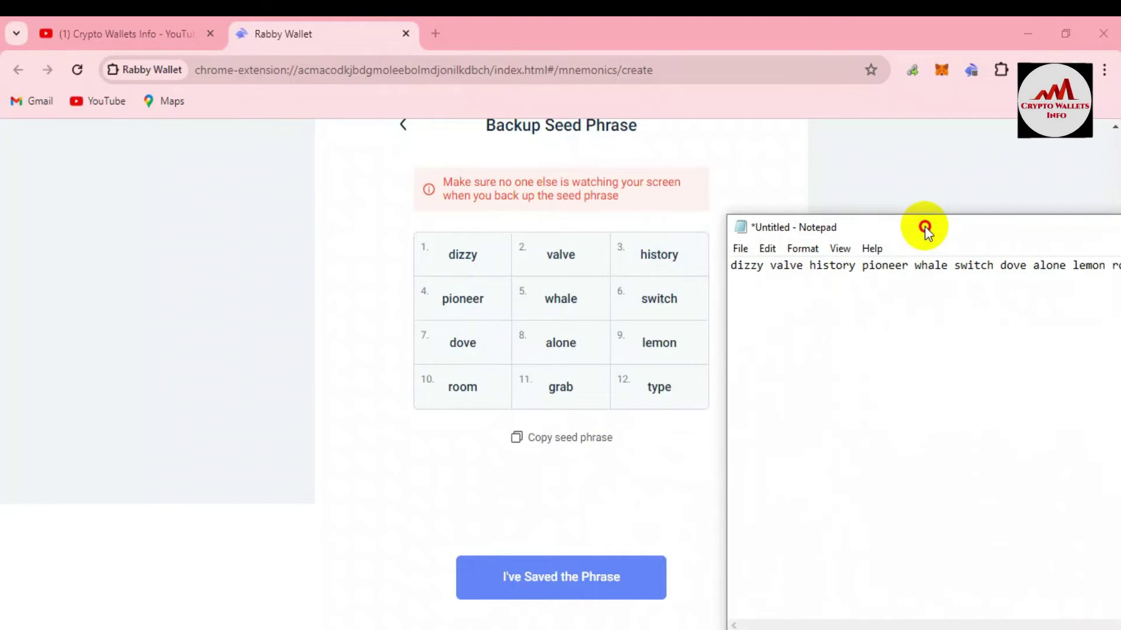
pyautogui.moveTo(924, 225); pyautogui.dragTo(1005, 372)
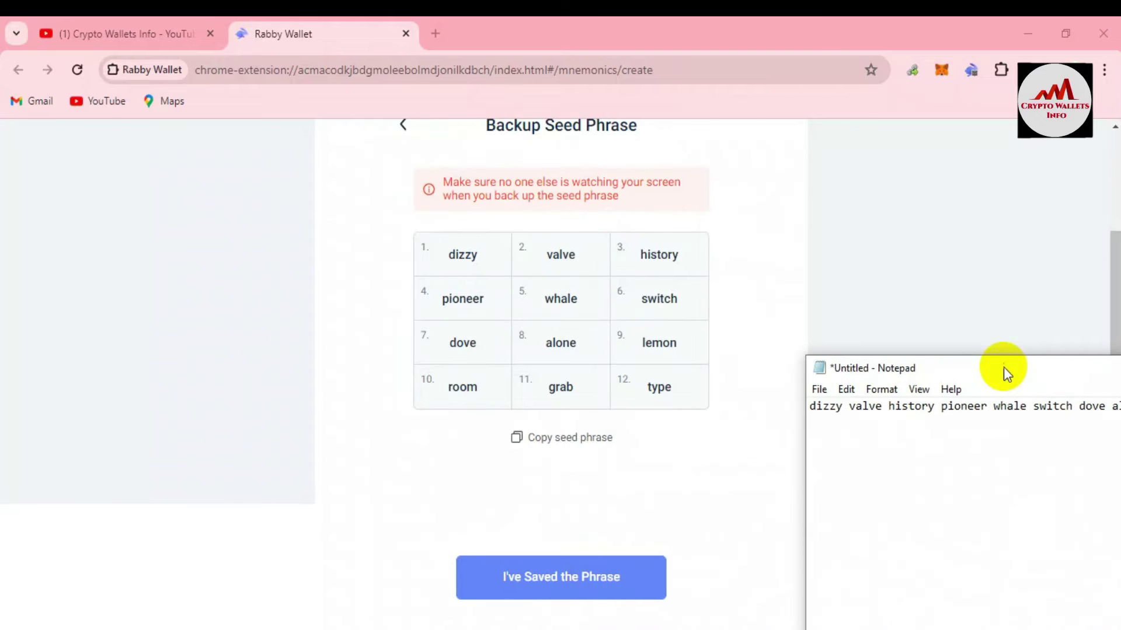
# Step: Back in the browser, confirm the phrase is saved, add the first address of the seed phrase to Rabby and finish
pyautogui.click(739, 473)
pyautogui.click(539, 591)
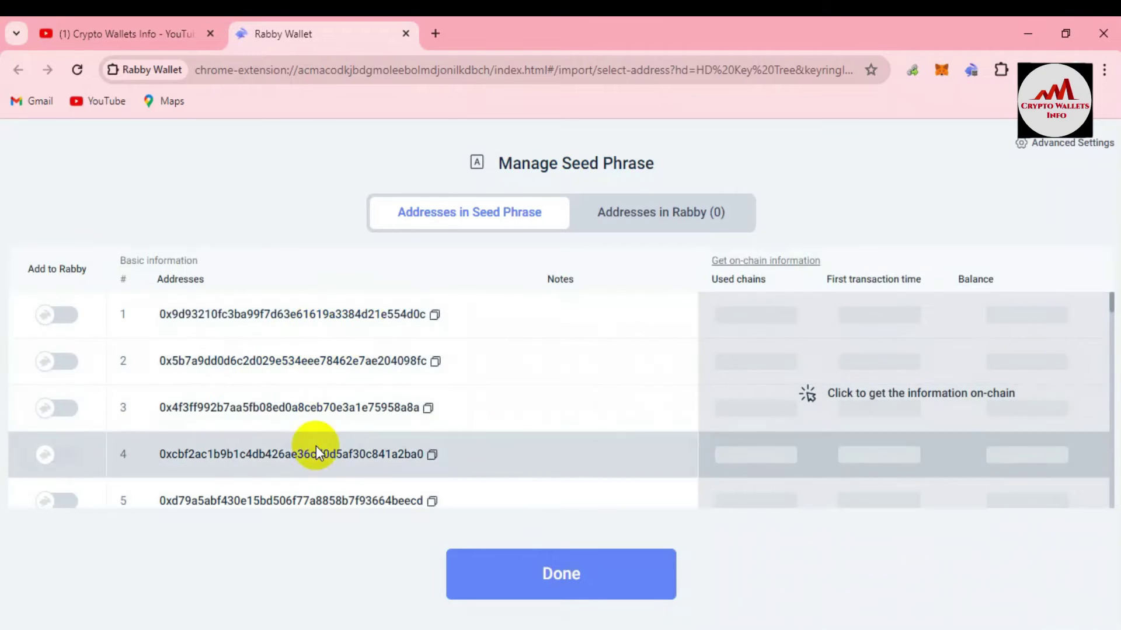
pyautogui.click(65, 314)
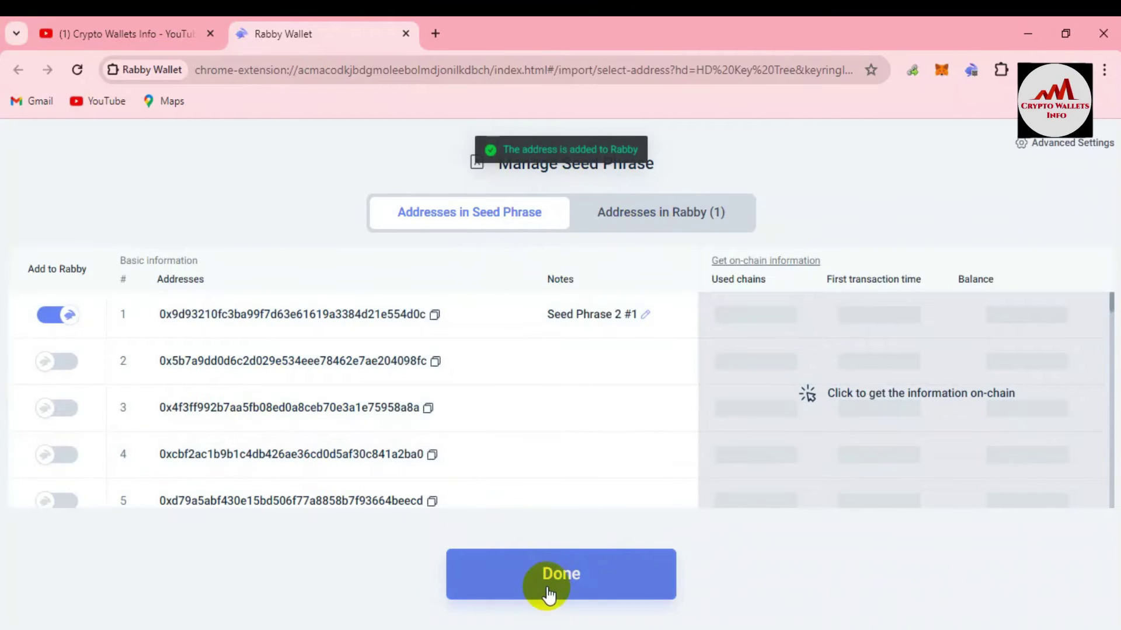
pyautogui.click(546, 584)
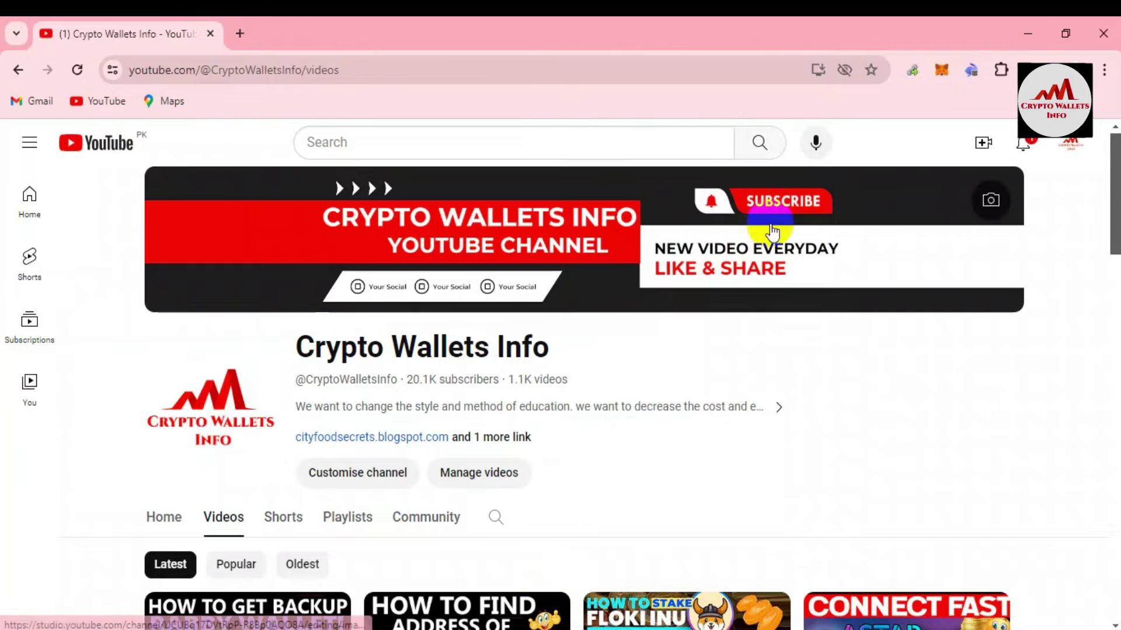
# Step: Check the wallet's address list, start adding another address with a new seed phrase and reveal that phrase
pyautogui.click(971, 72)
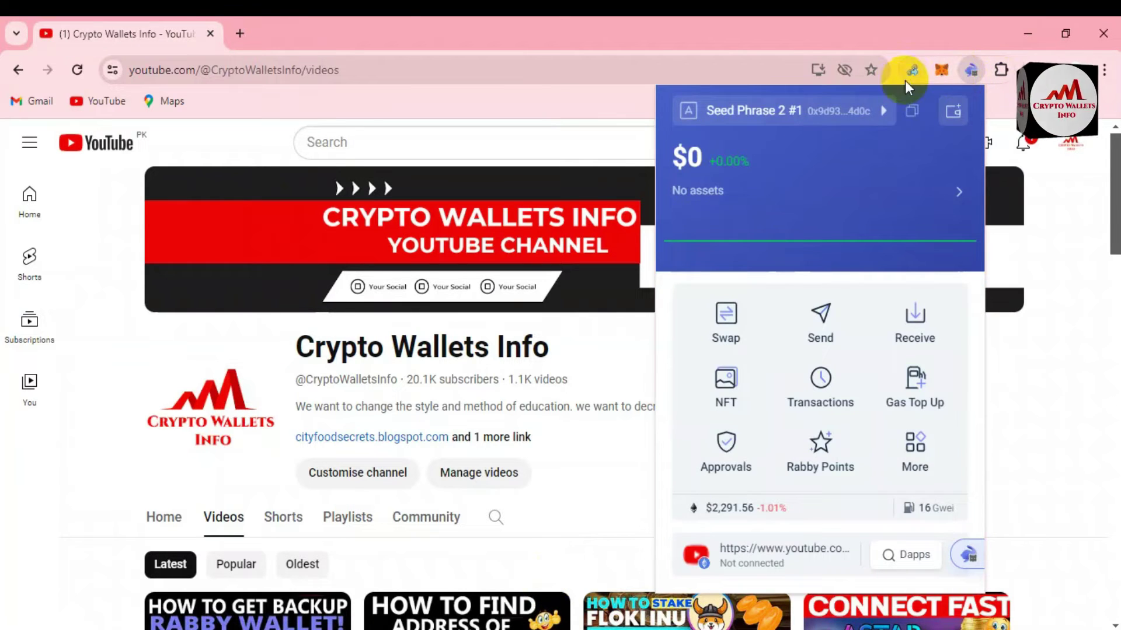
pyautogui.click(884, 112)
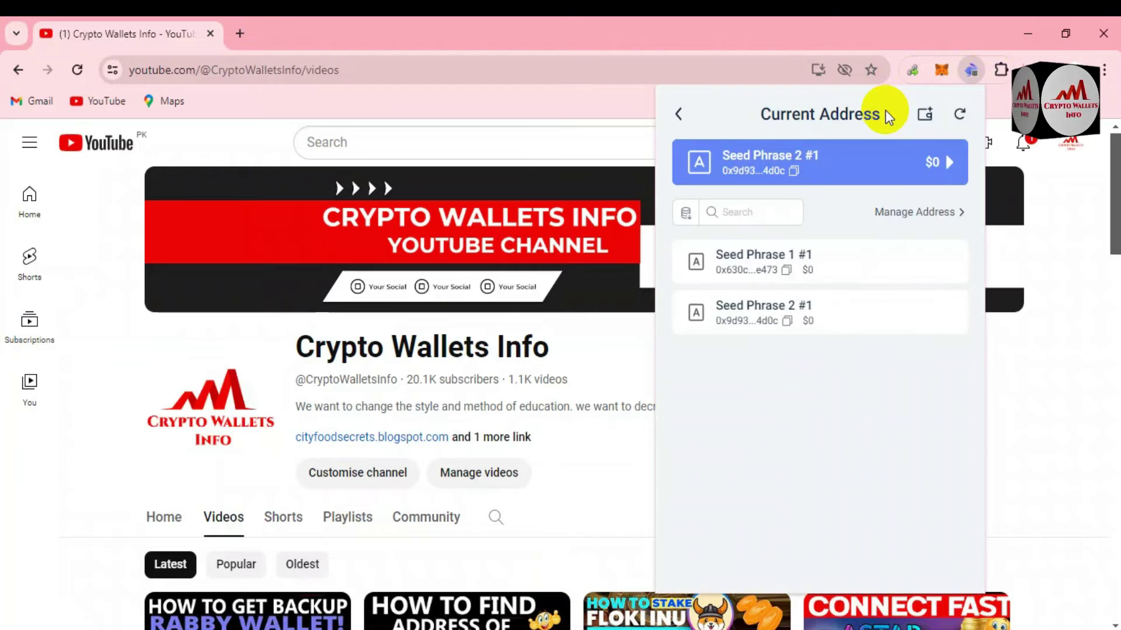
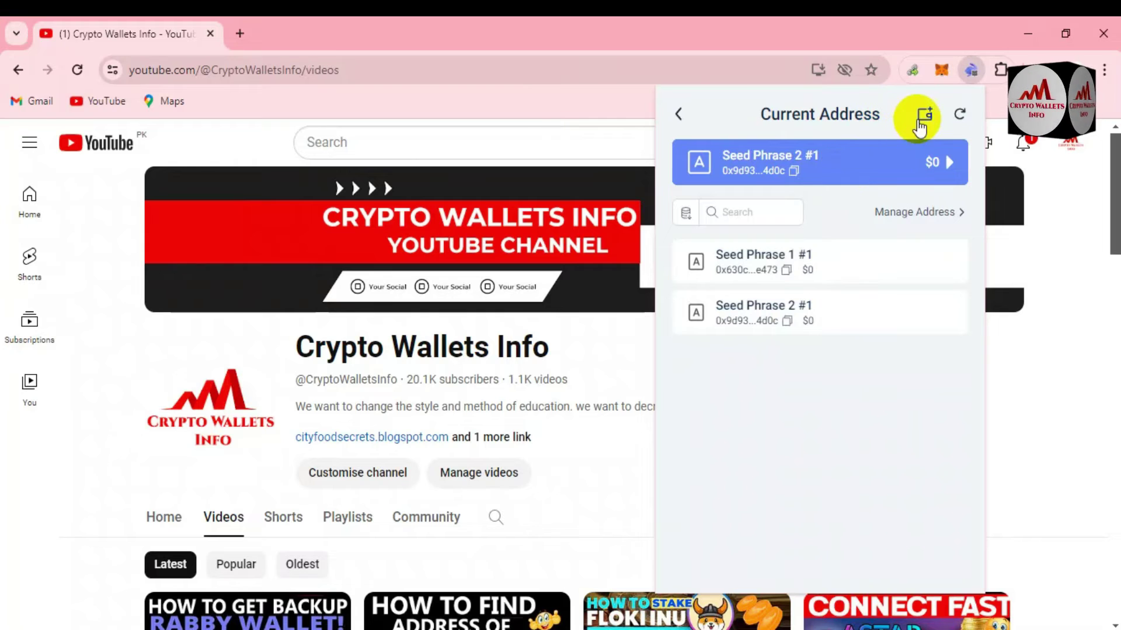
pyautogui.click(924, 117)
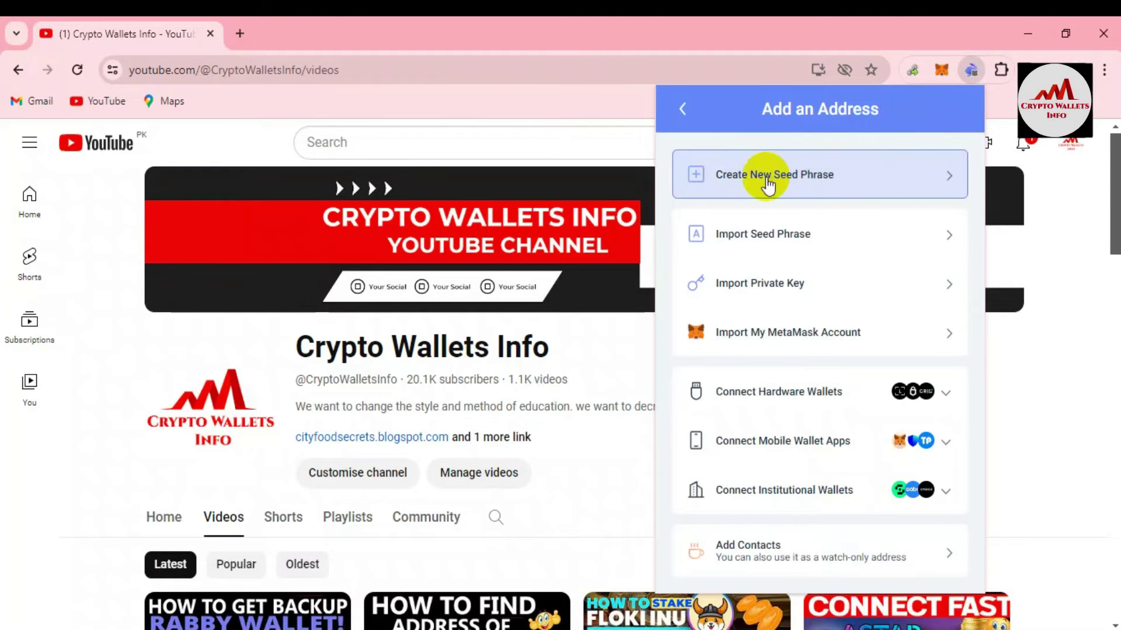
pyautogui.click(814, 183)
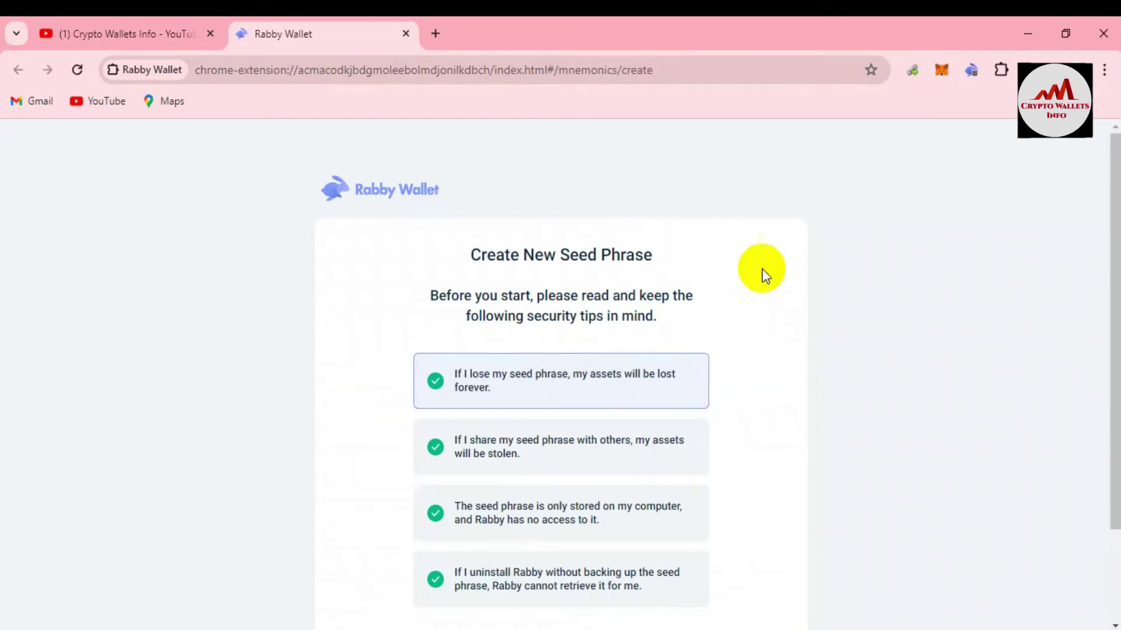
pyautogui.moveTo(1108, 261); pyautogui.dragTo(1103, 415)
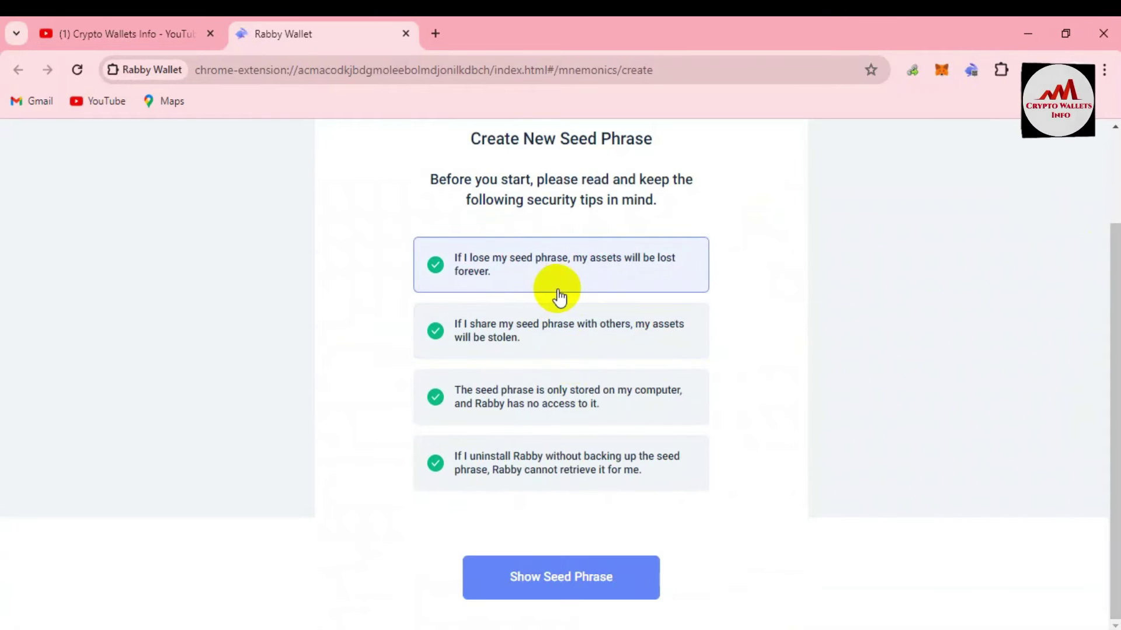
pyautogui.click(556, 578)
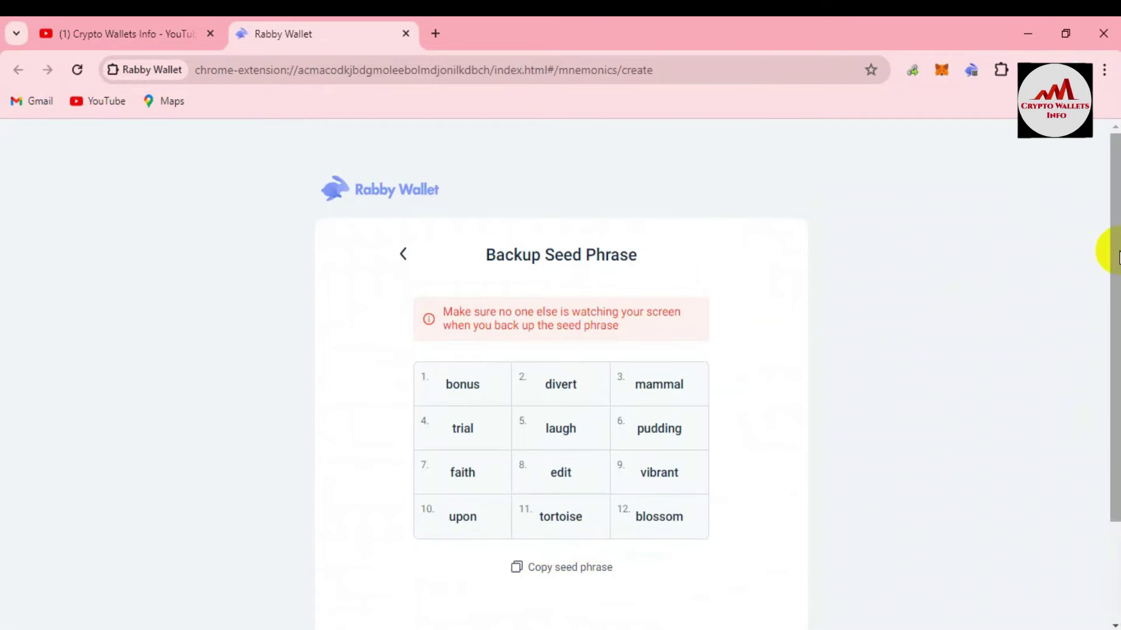
# Step: Copy the newly generated seed phrase, switch to Notepad and move its window fully into view
pyautogui.moveTo(1105, 251); pyautogui.dragTo(1106, 465)
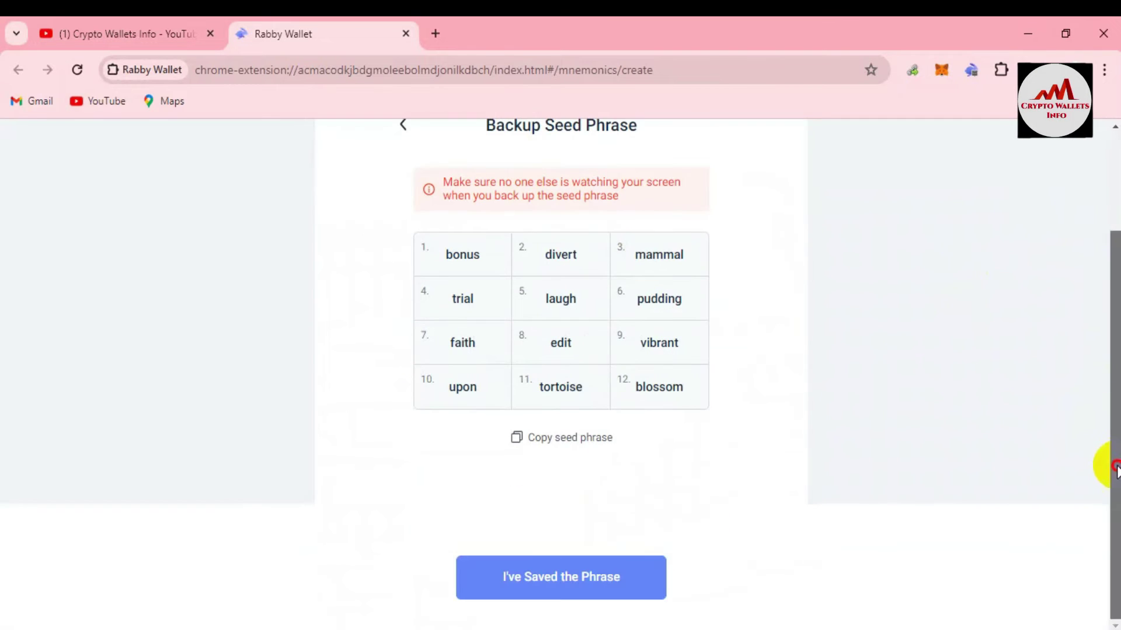
pyautogui.click(543, 445)
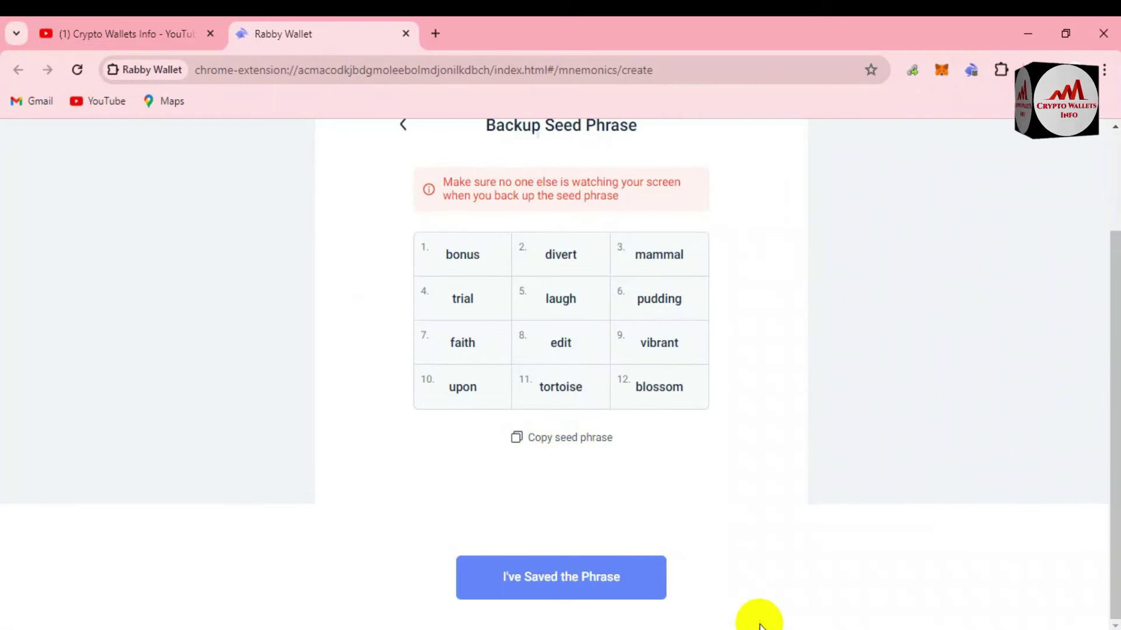
pyautogui.hotkey('alt', 'Tab')
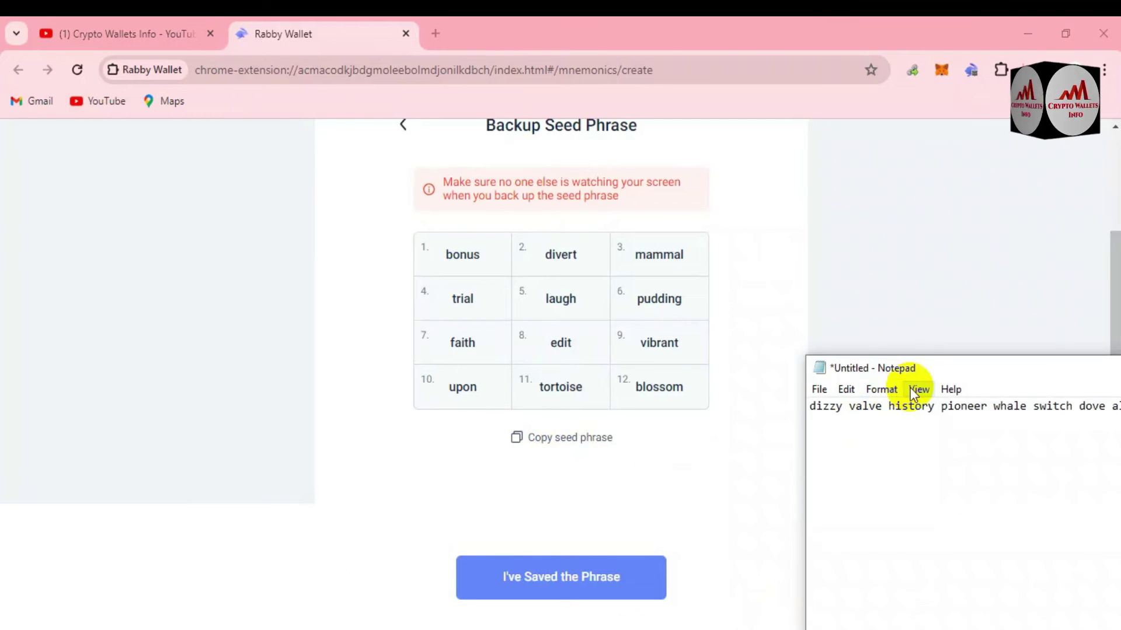
pyautogui.moveTo(919, 369); pyautogui.dragTo(308, 351)
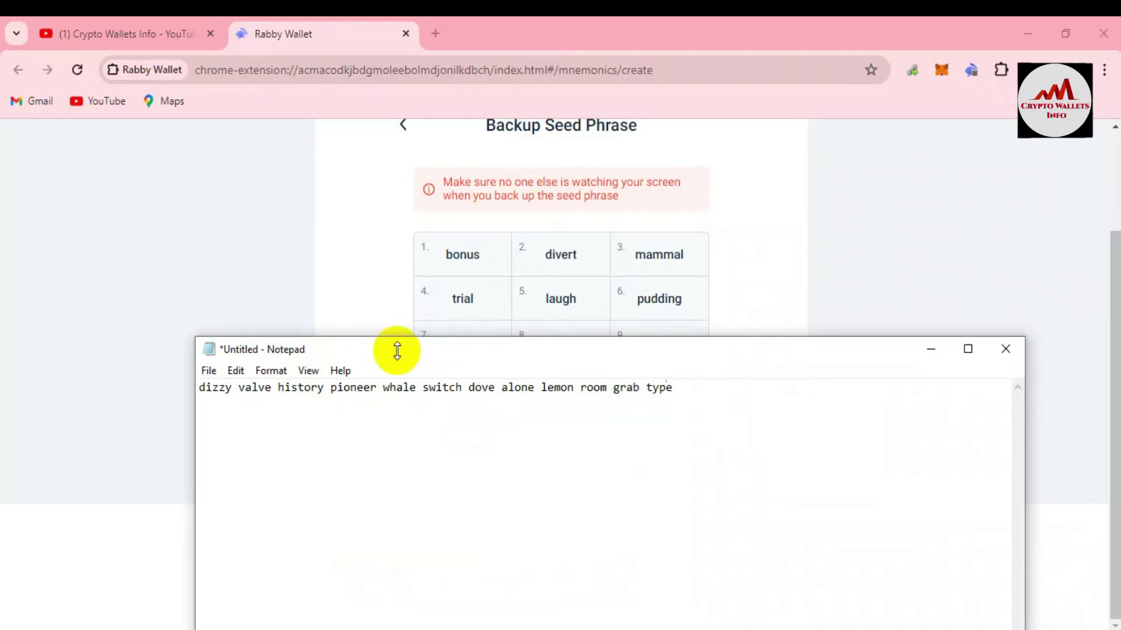
# Step: Head the saved phrase "Wallet no 2", then paste the copied seed phrase below a dashed line under the heading "Wallet 3"
pyautogui.press('Return')
pyautogui.press('Return')
pyautogui.press('Return')
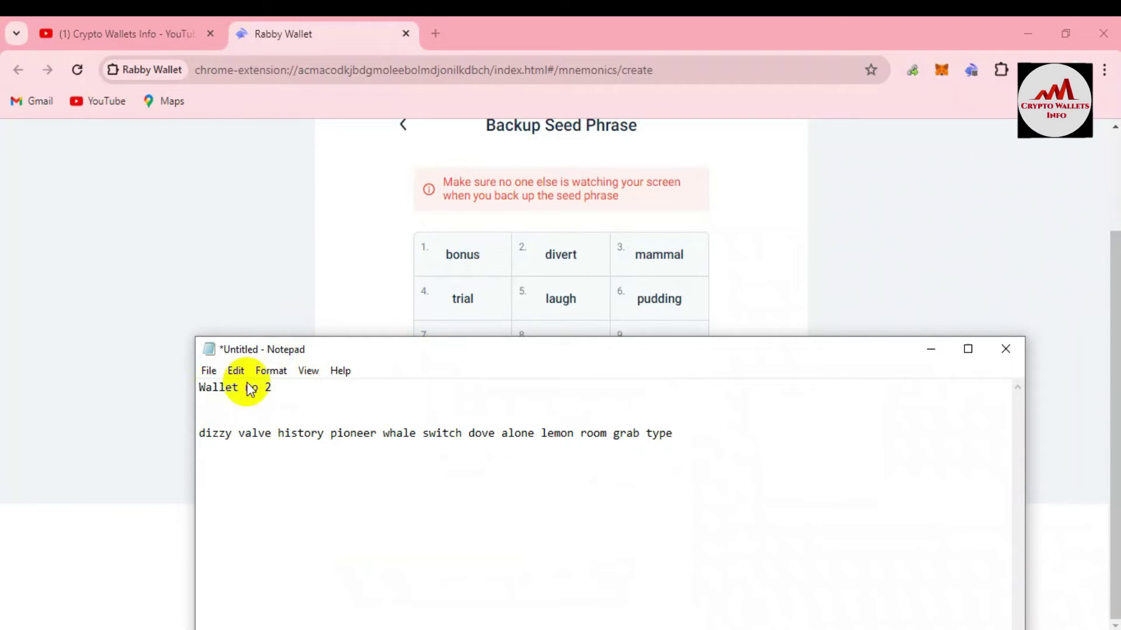
pyautogui.click(702, 445)
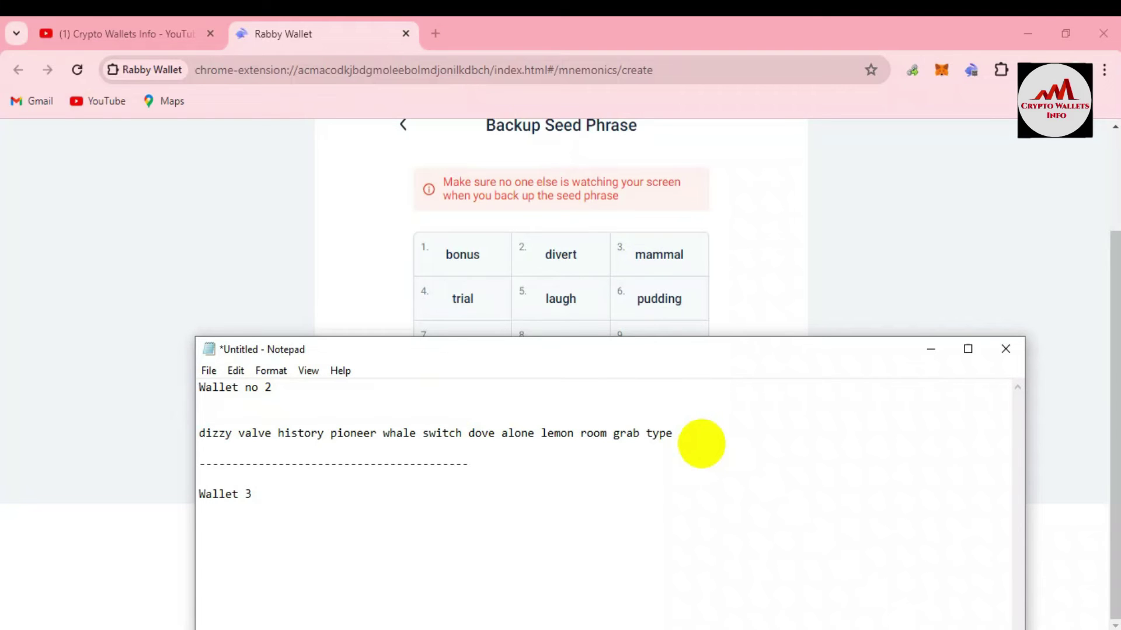
pyautogui.hotkey('ctrl', 'v')
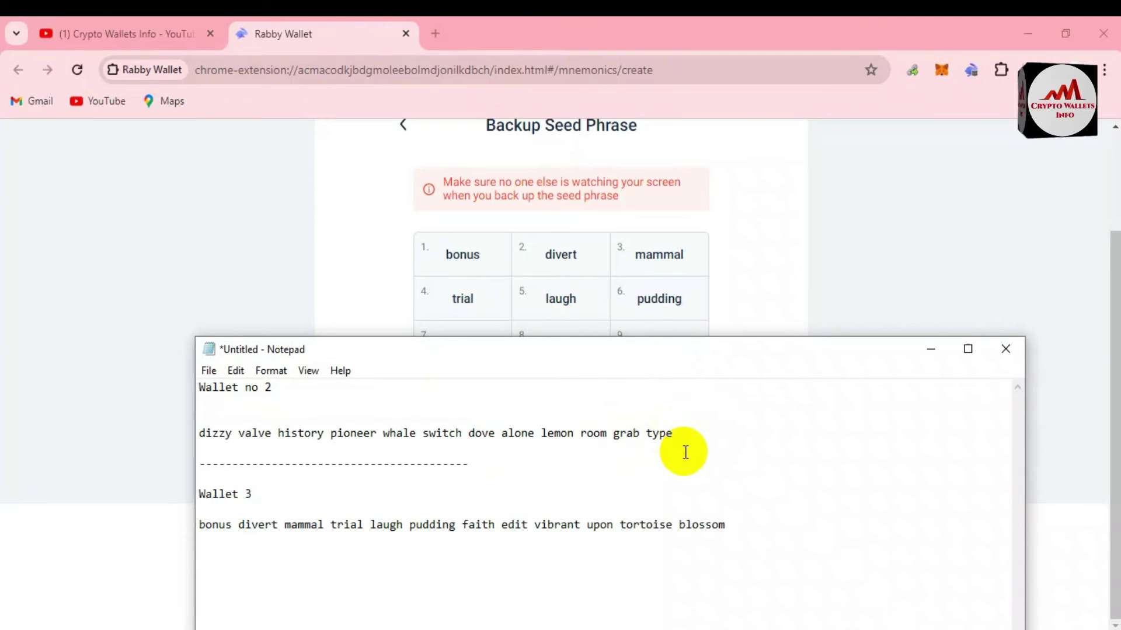
# Step: Return to Rabby in the browser, confirm the third wallet's phrase is saved, and add its first address to finish
pyautogui.click(878, 252)
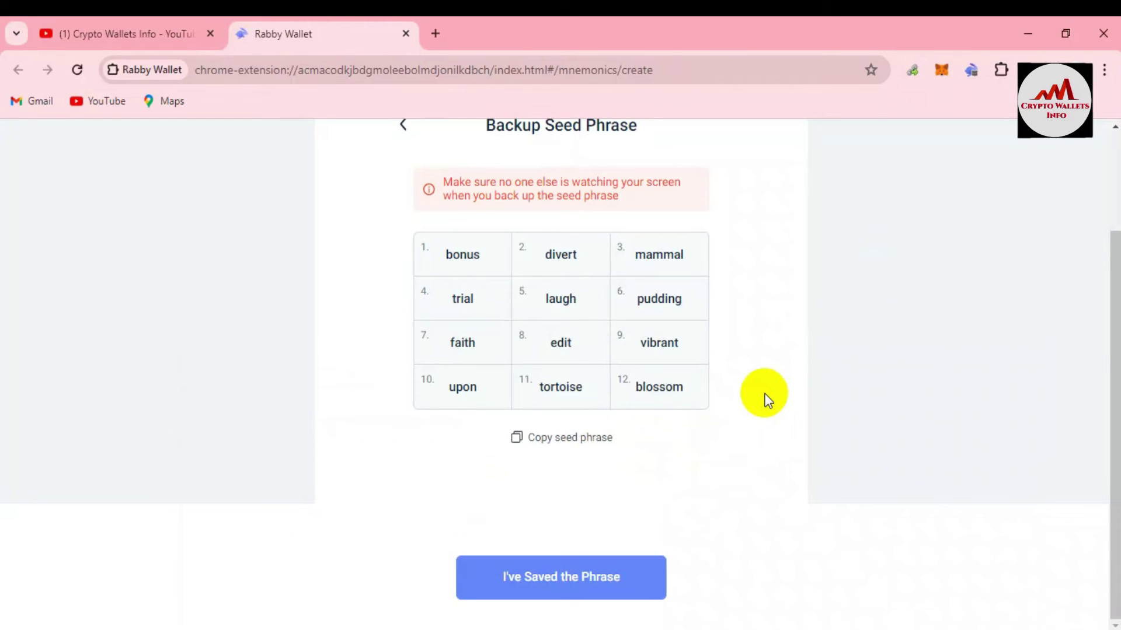
pyautogui.click(553, 582)
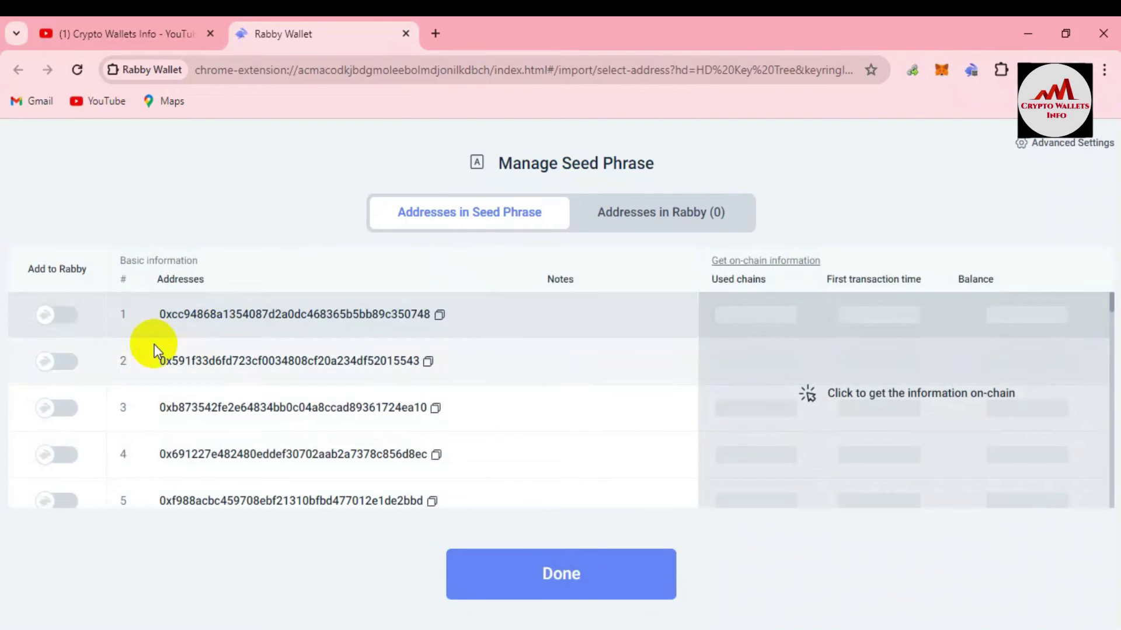
pyautogui.click(62, 320)
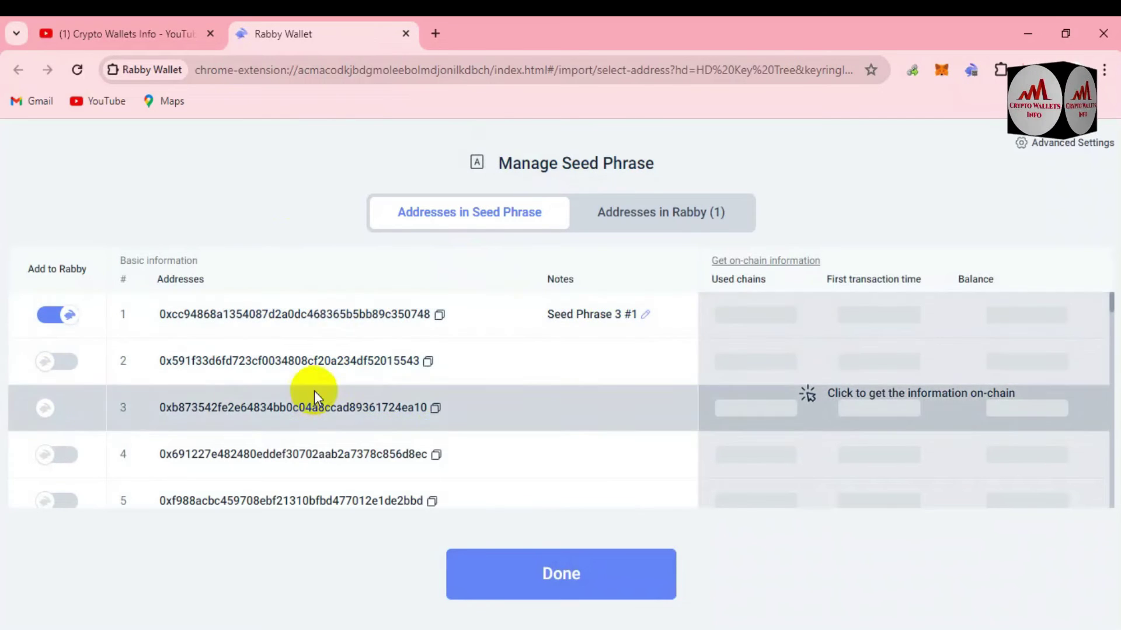
pyautogui.click(580, 569)
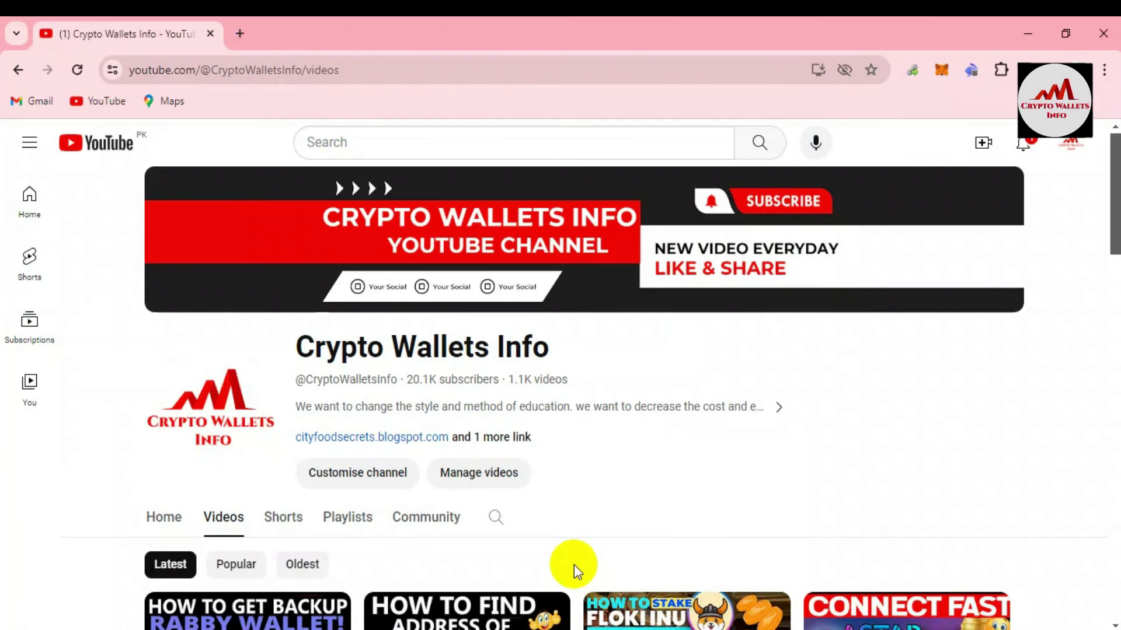
# Step: Open the Rabby Wallet extension and view the list of addresses from all seed phrases
pyautogui.click(971, 72)
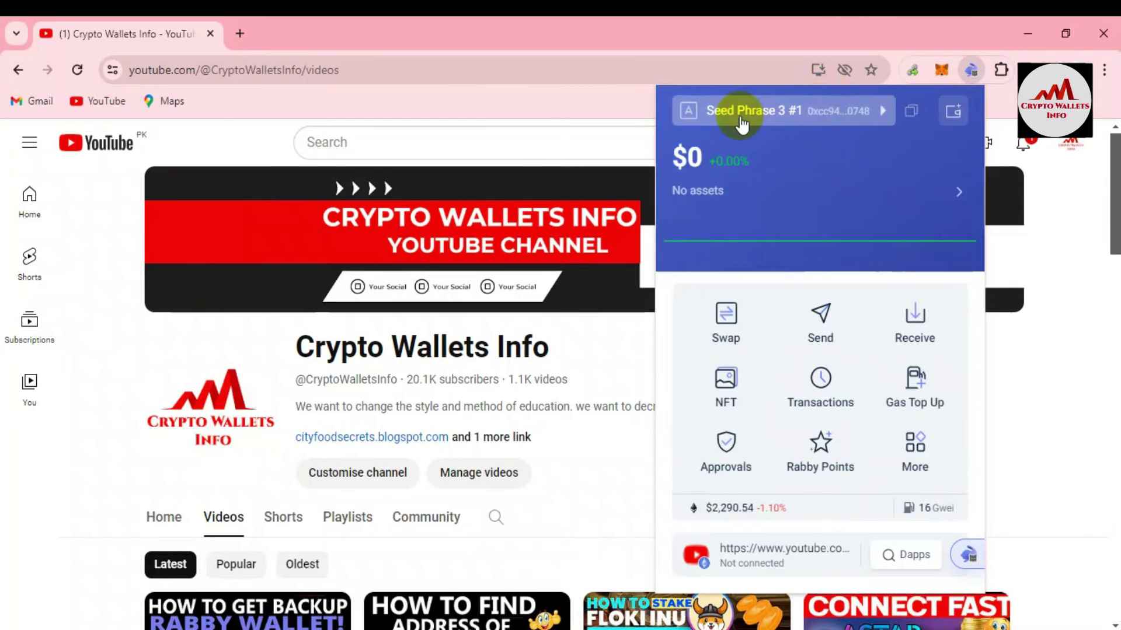
pyautogui.click(796, 112)
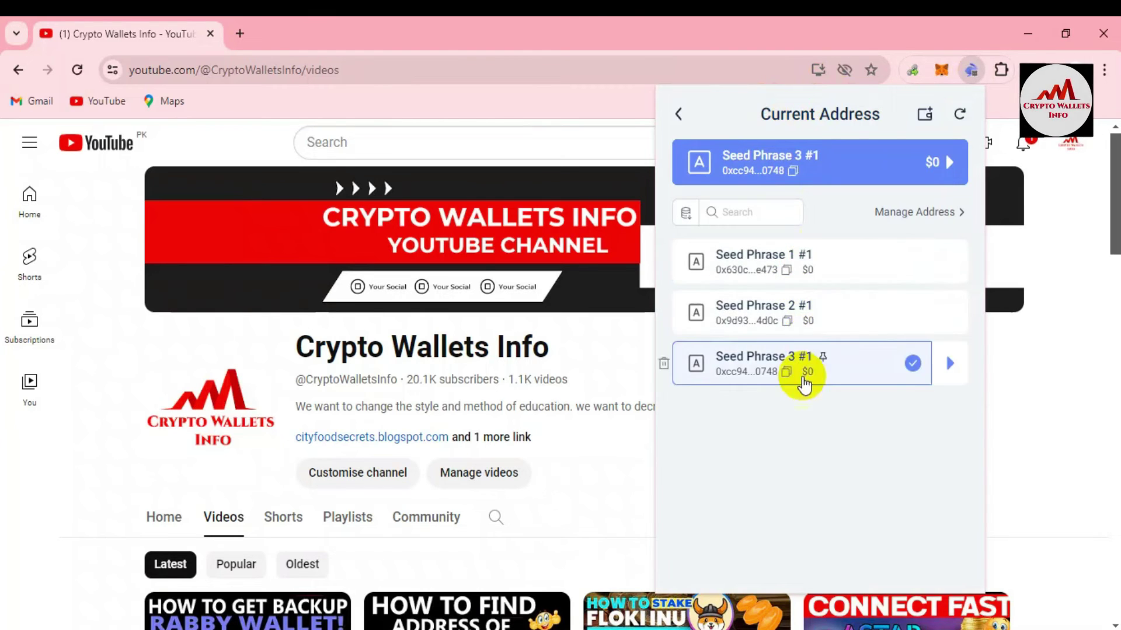